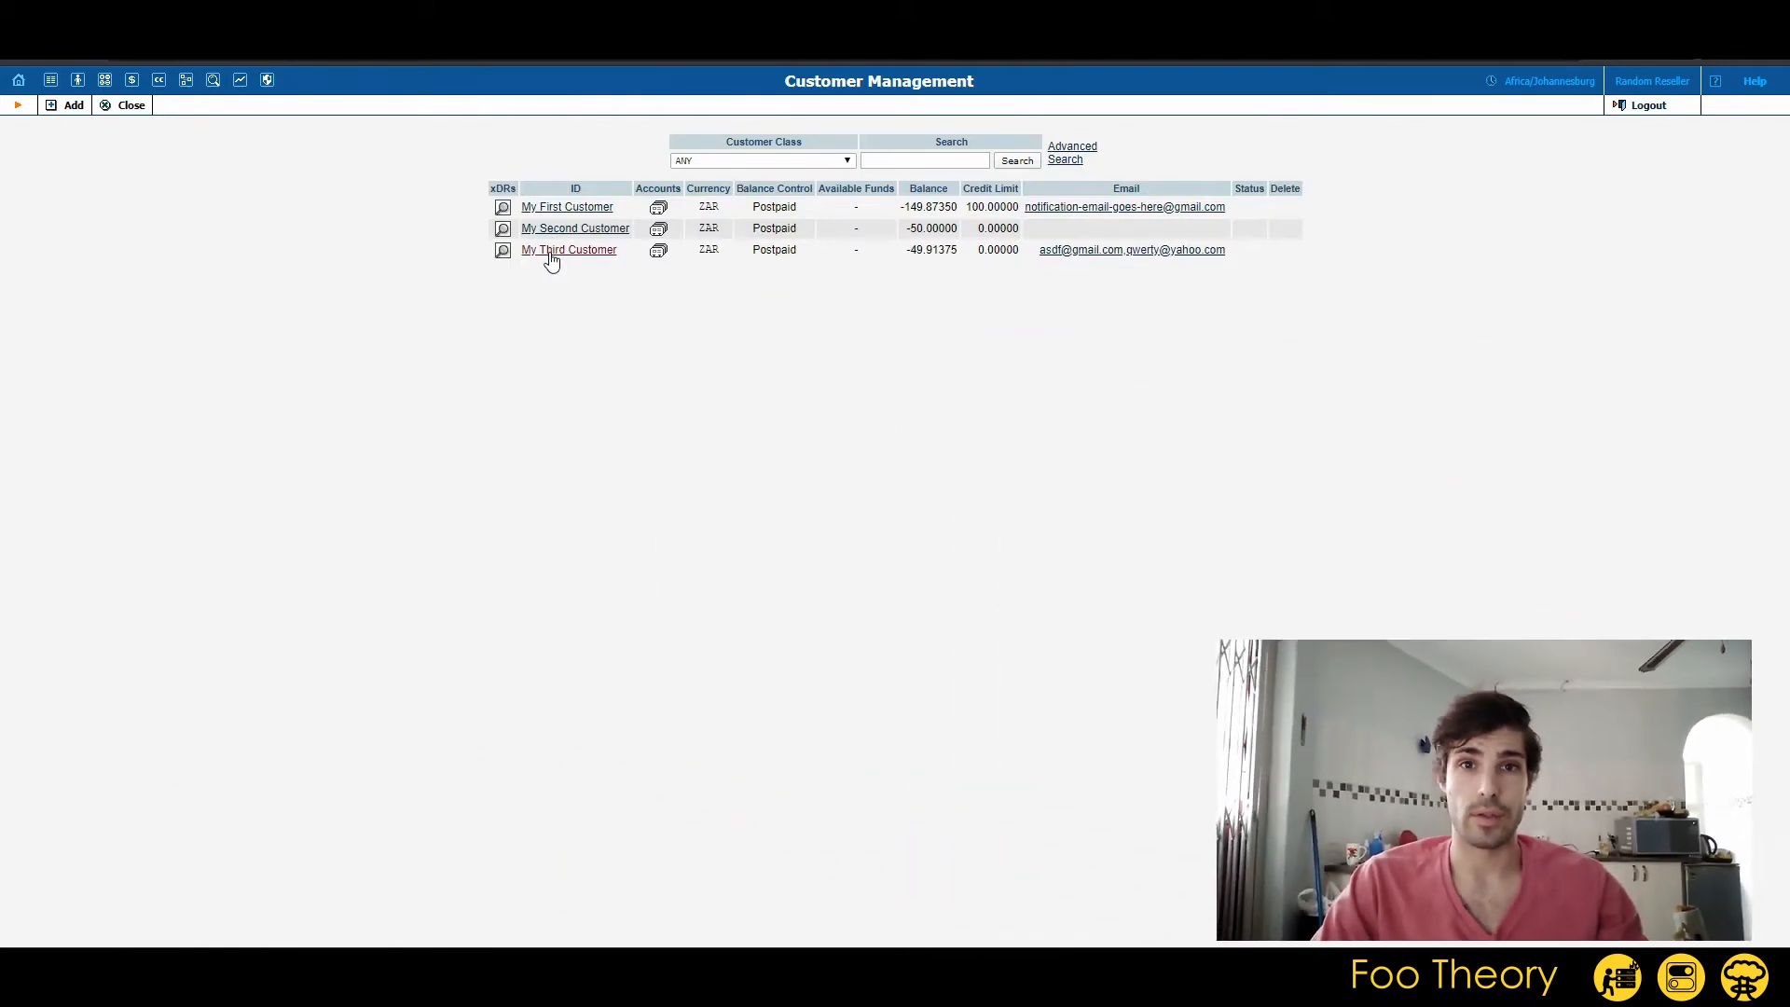
# Open the xDR history of My Third Customer and show its Voice Calls records from 2020-05-04 to now.
pyautogui.click(550, 254)
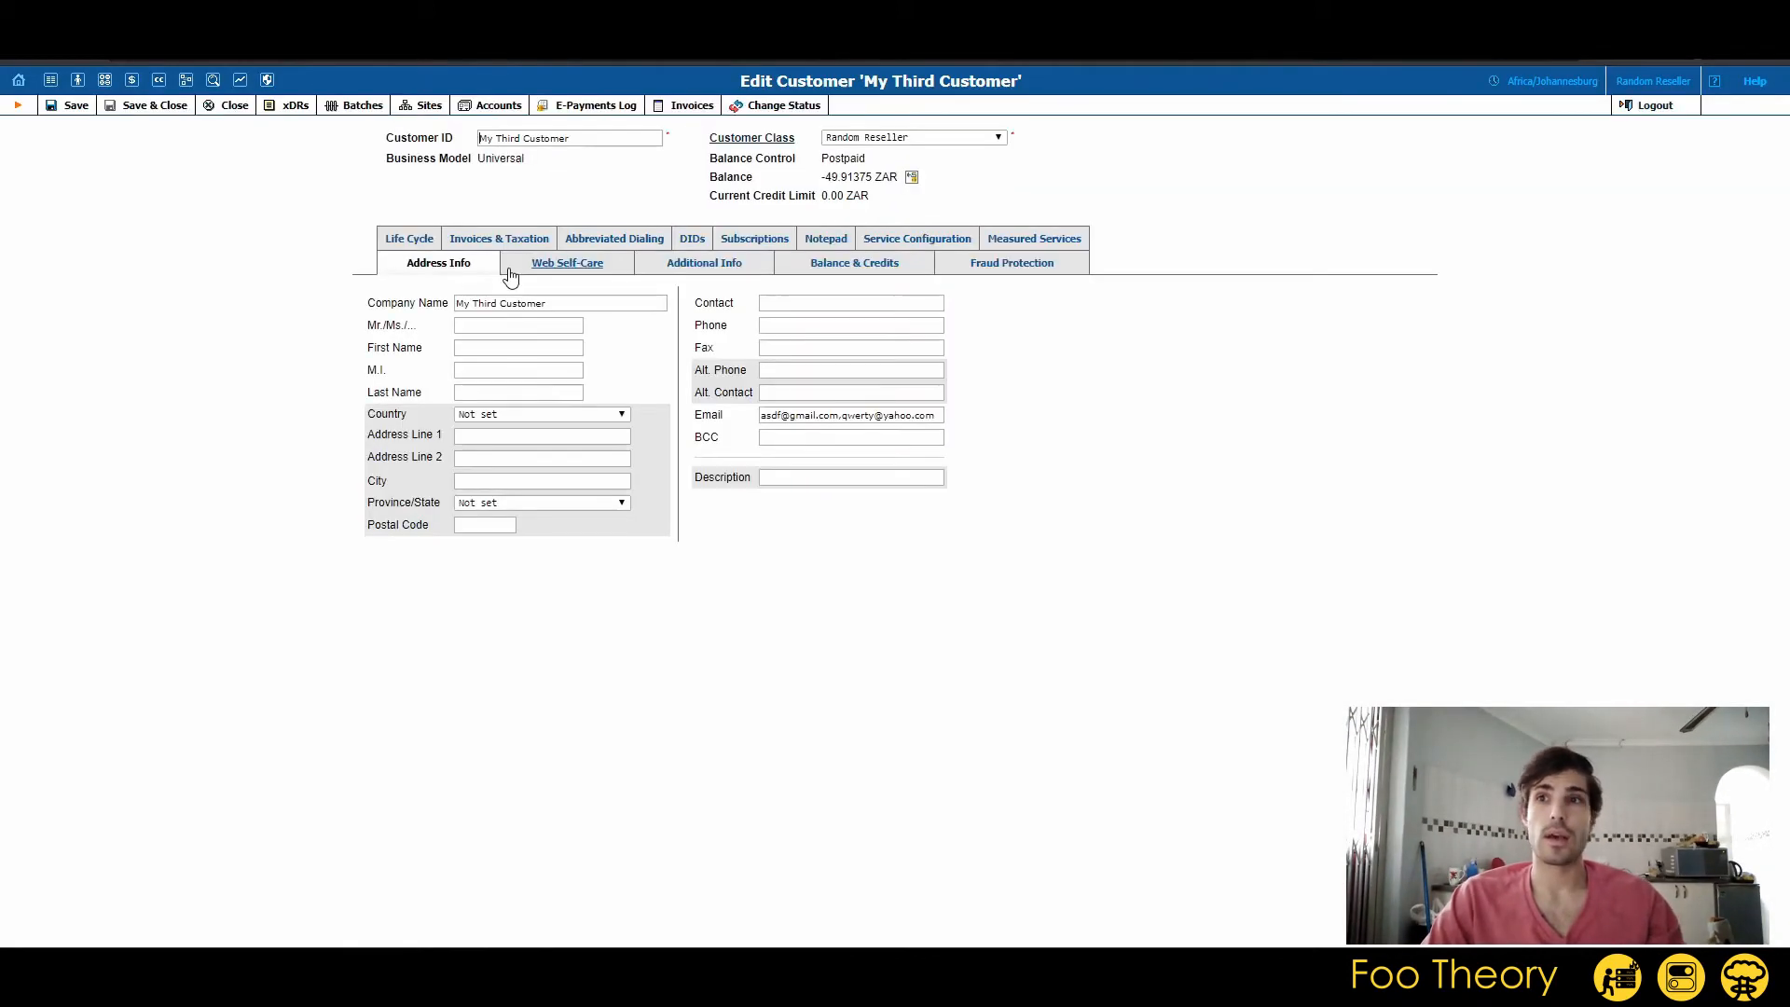
pyautogui.click(295, 107)
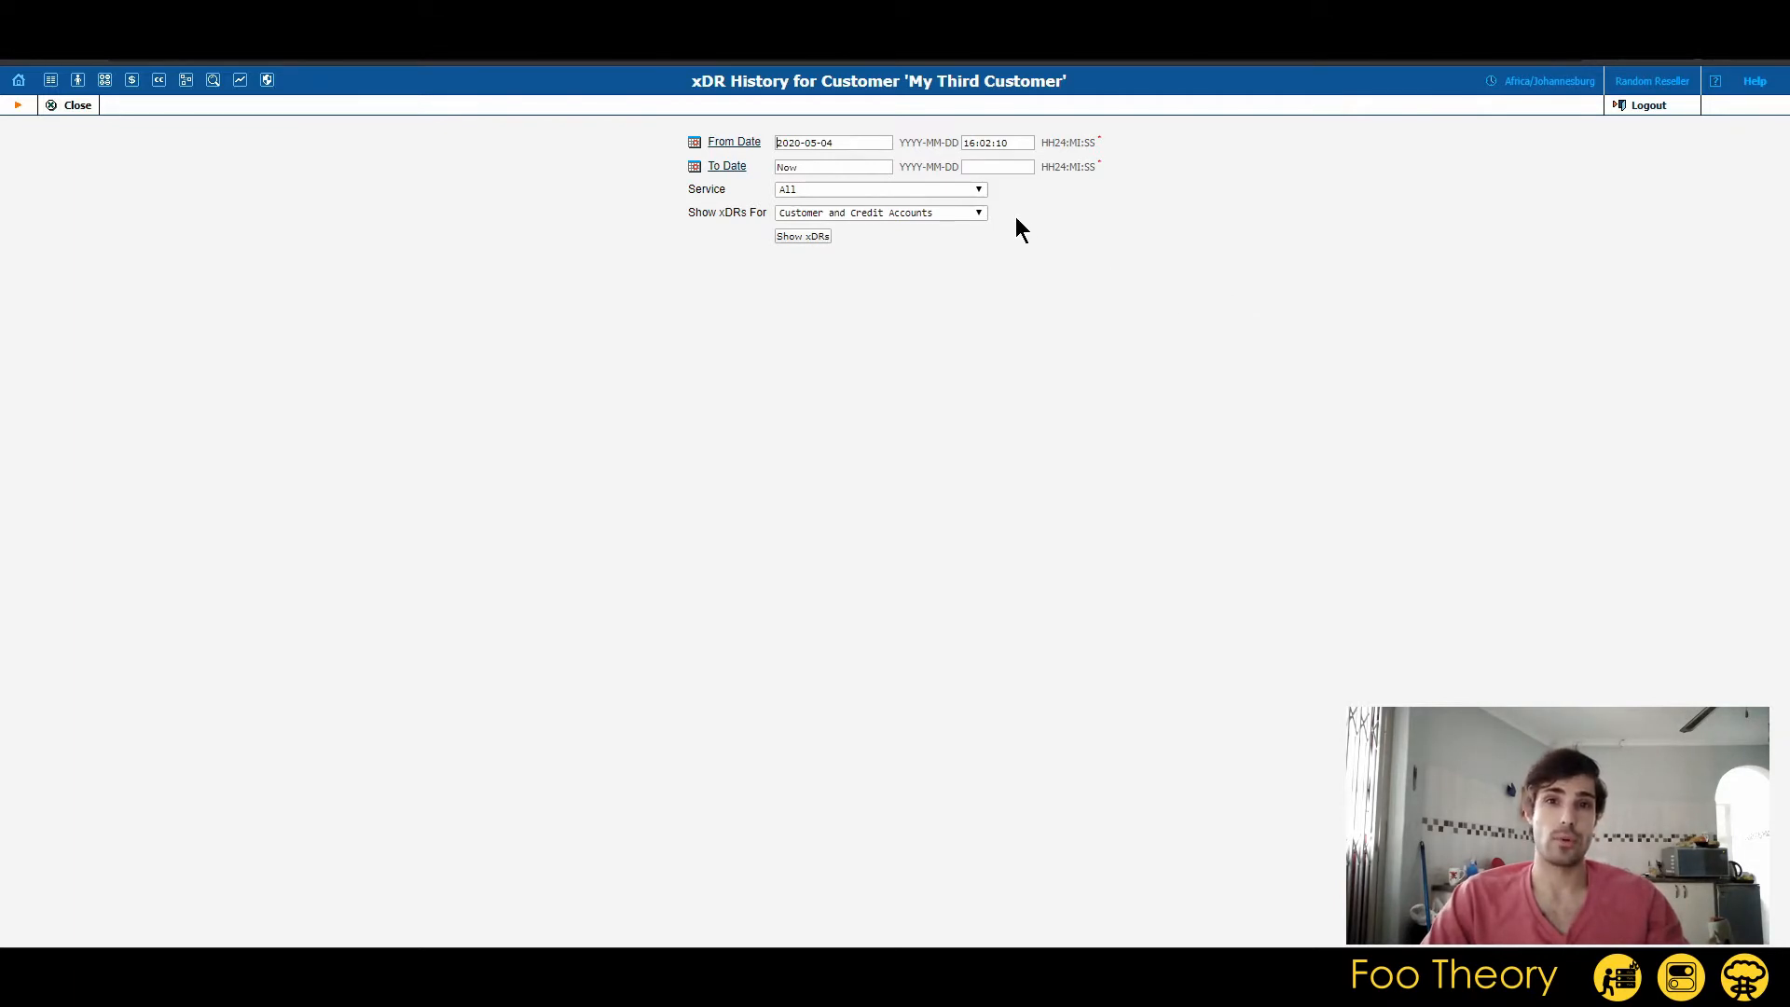
pyautogui.click(930, 190)
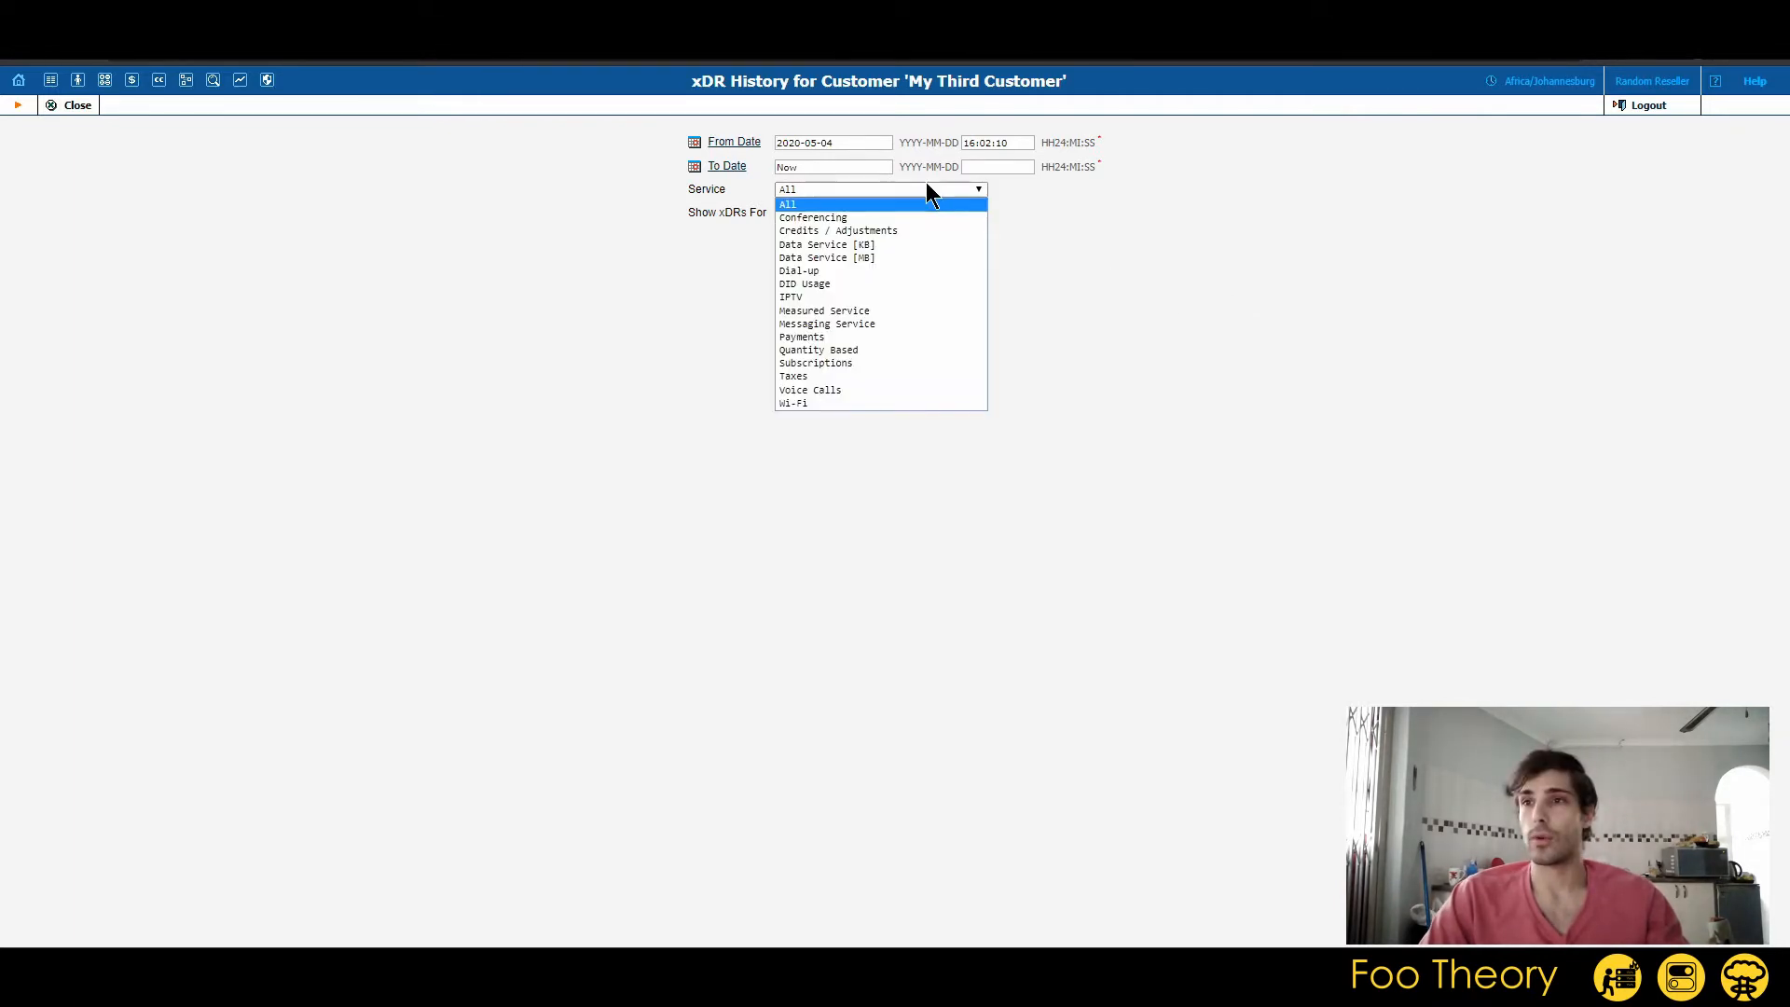
pyautogui.click(882, 391)
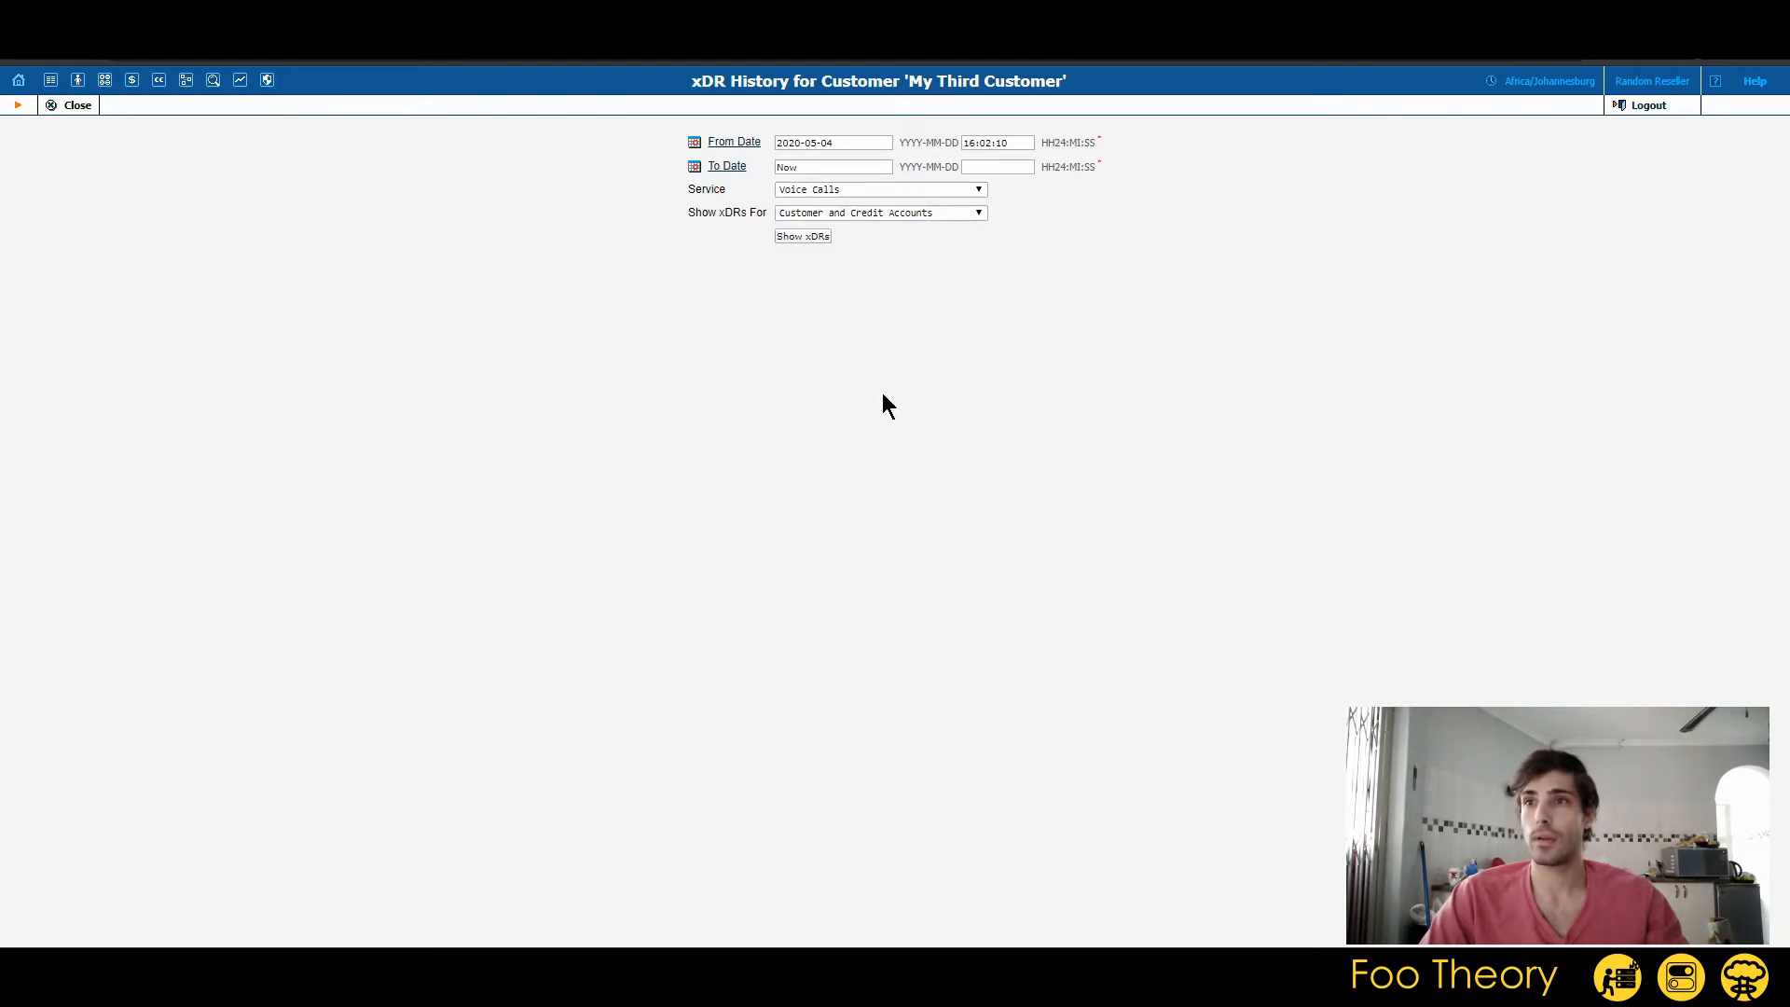
pyautogui.moveTo(781, 145); pyautogui.dragTo(935, 139)
pyautogui.moveTo(790, 167); pyautogui.dragTo(924, 168)
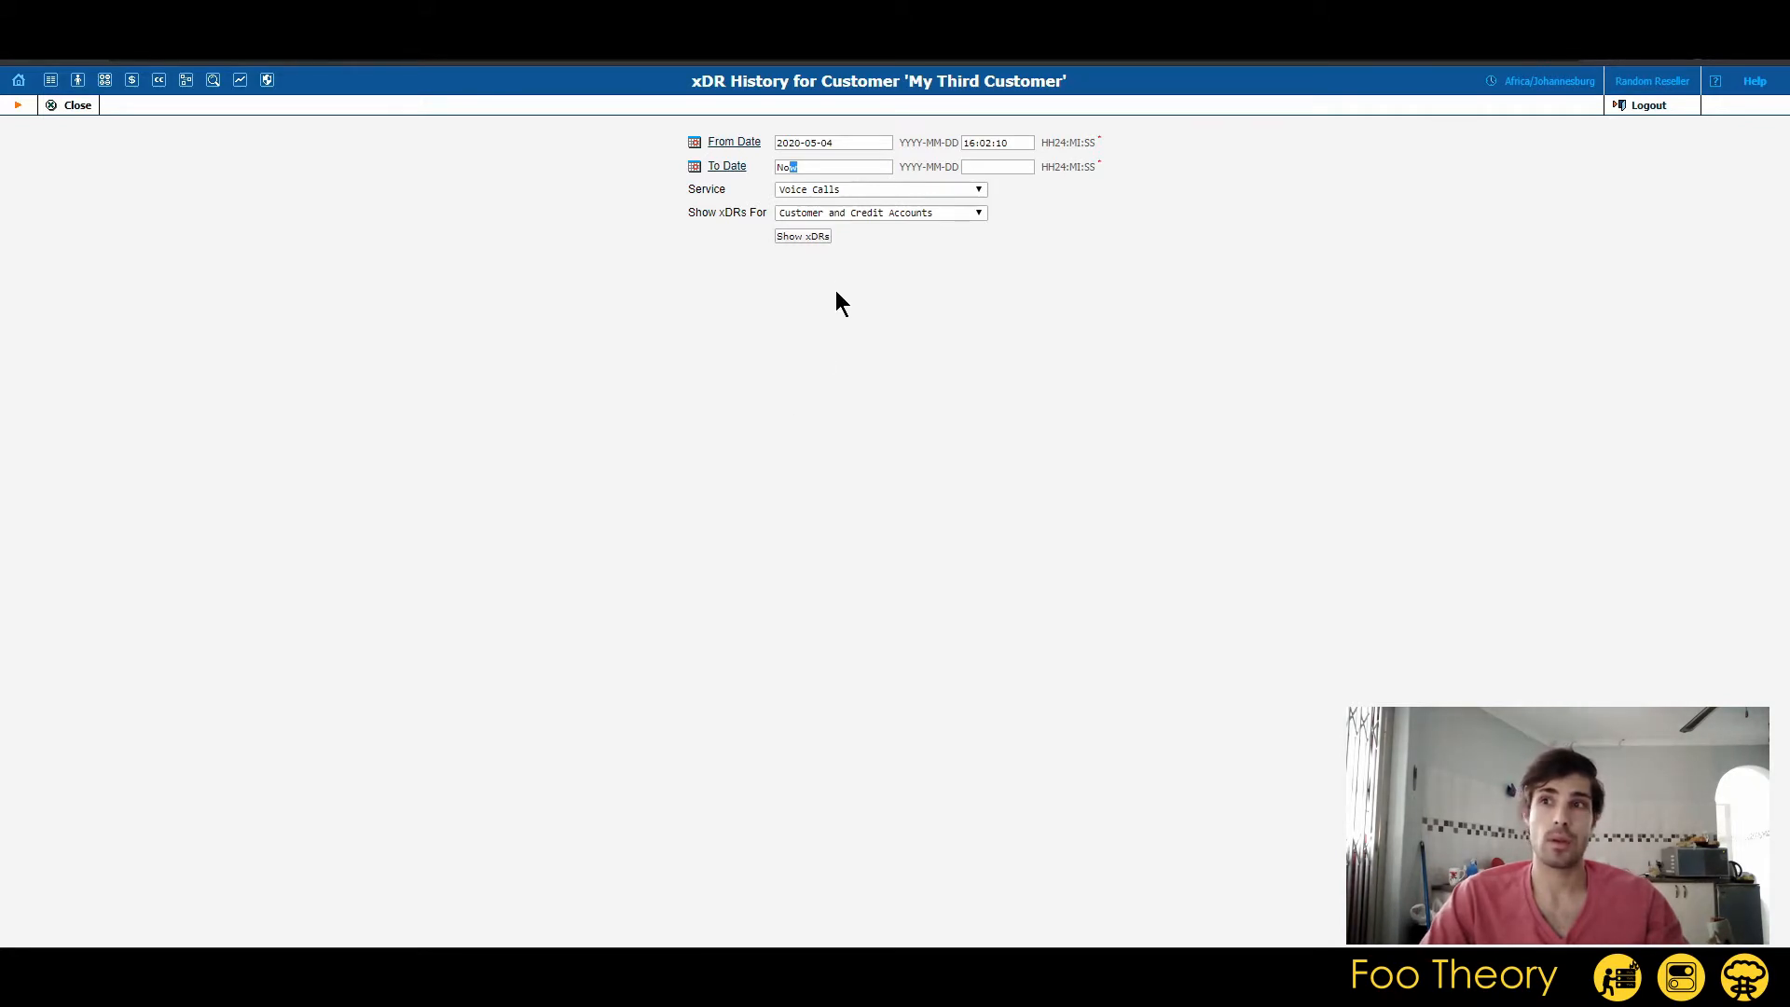
pyautogui.click(795, 239)
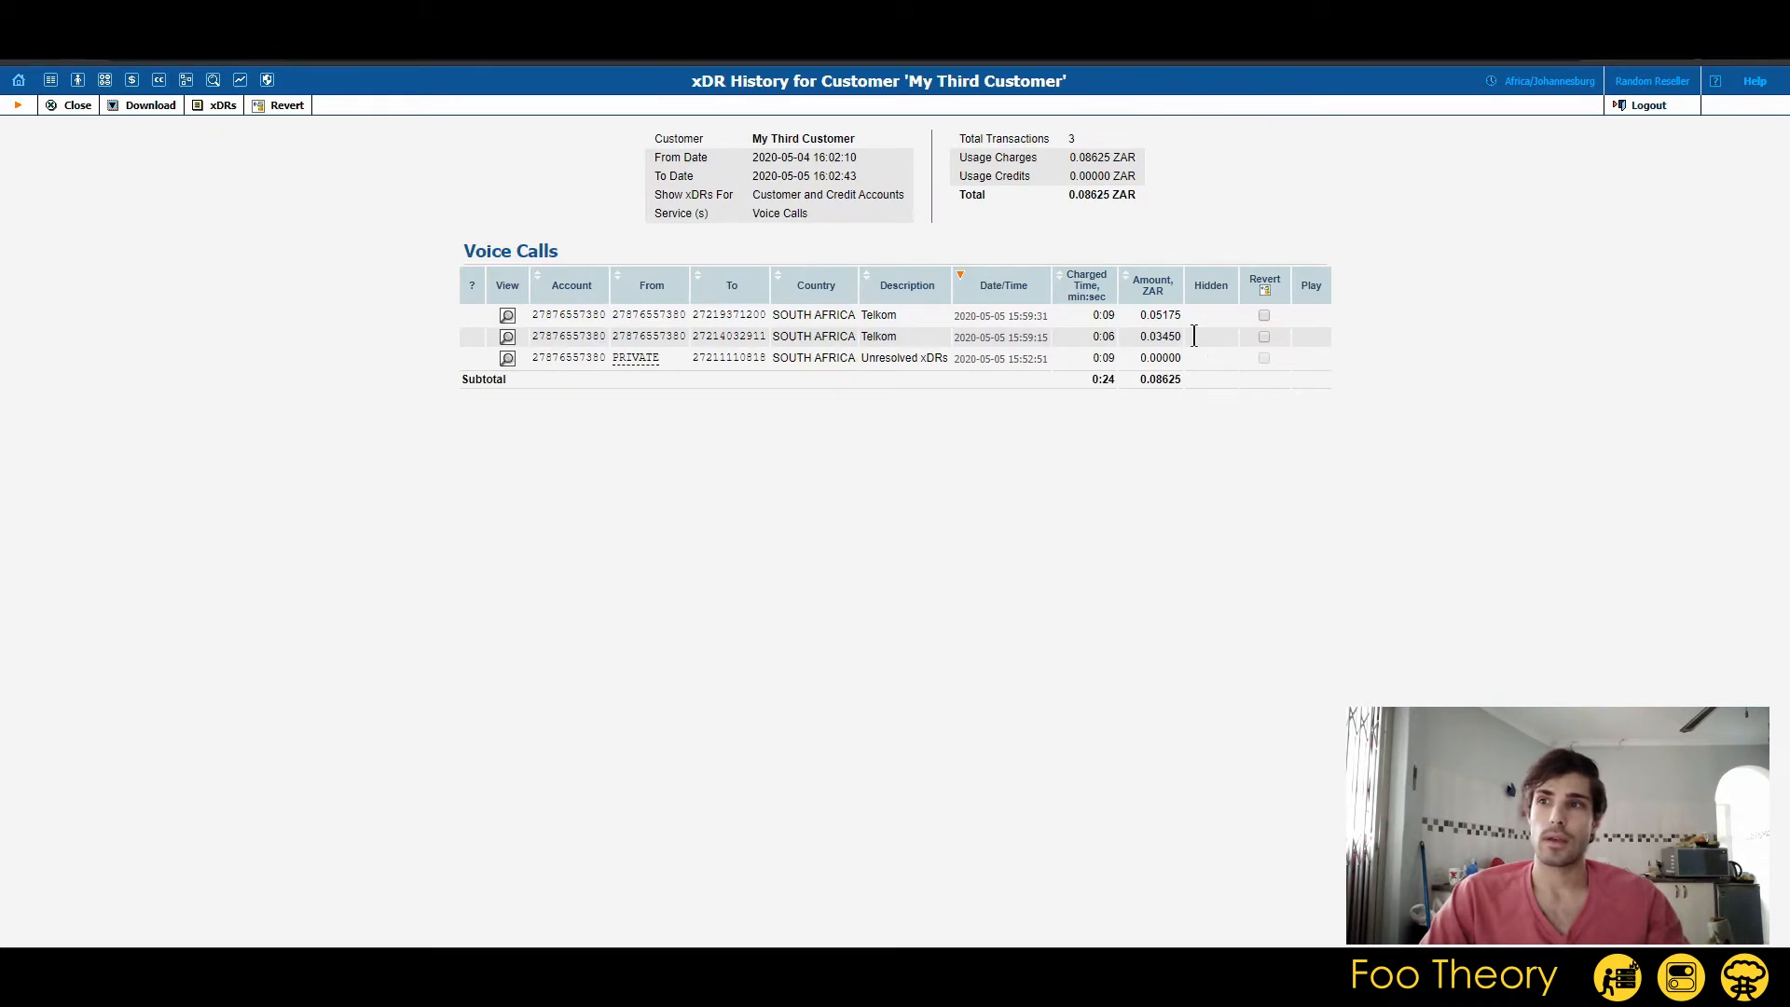
# Examine the voice call records by account, caller, destination, country, description, date, charged time and amount, sorting them by charged time.
pyautogui.moveTo(1313, 365); pyautogui.dragTo(457, 305)
pyautogui.click(615, 369)
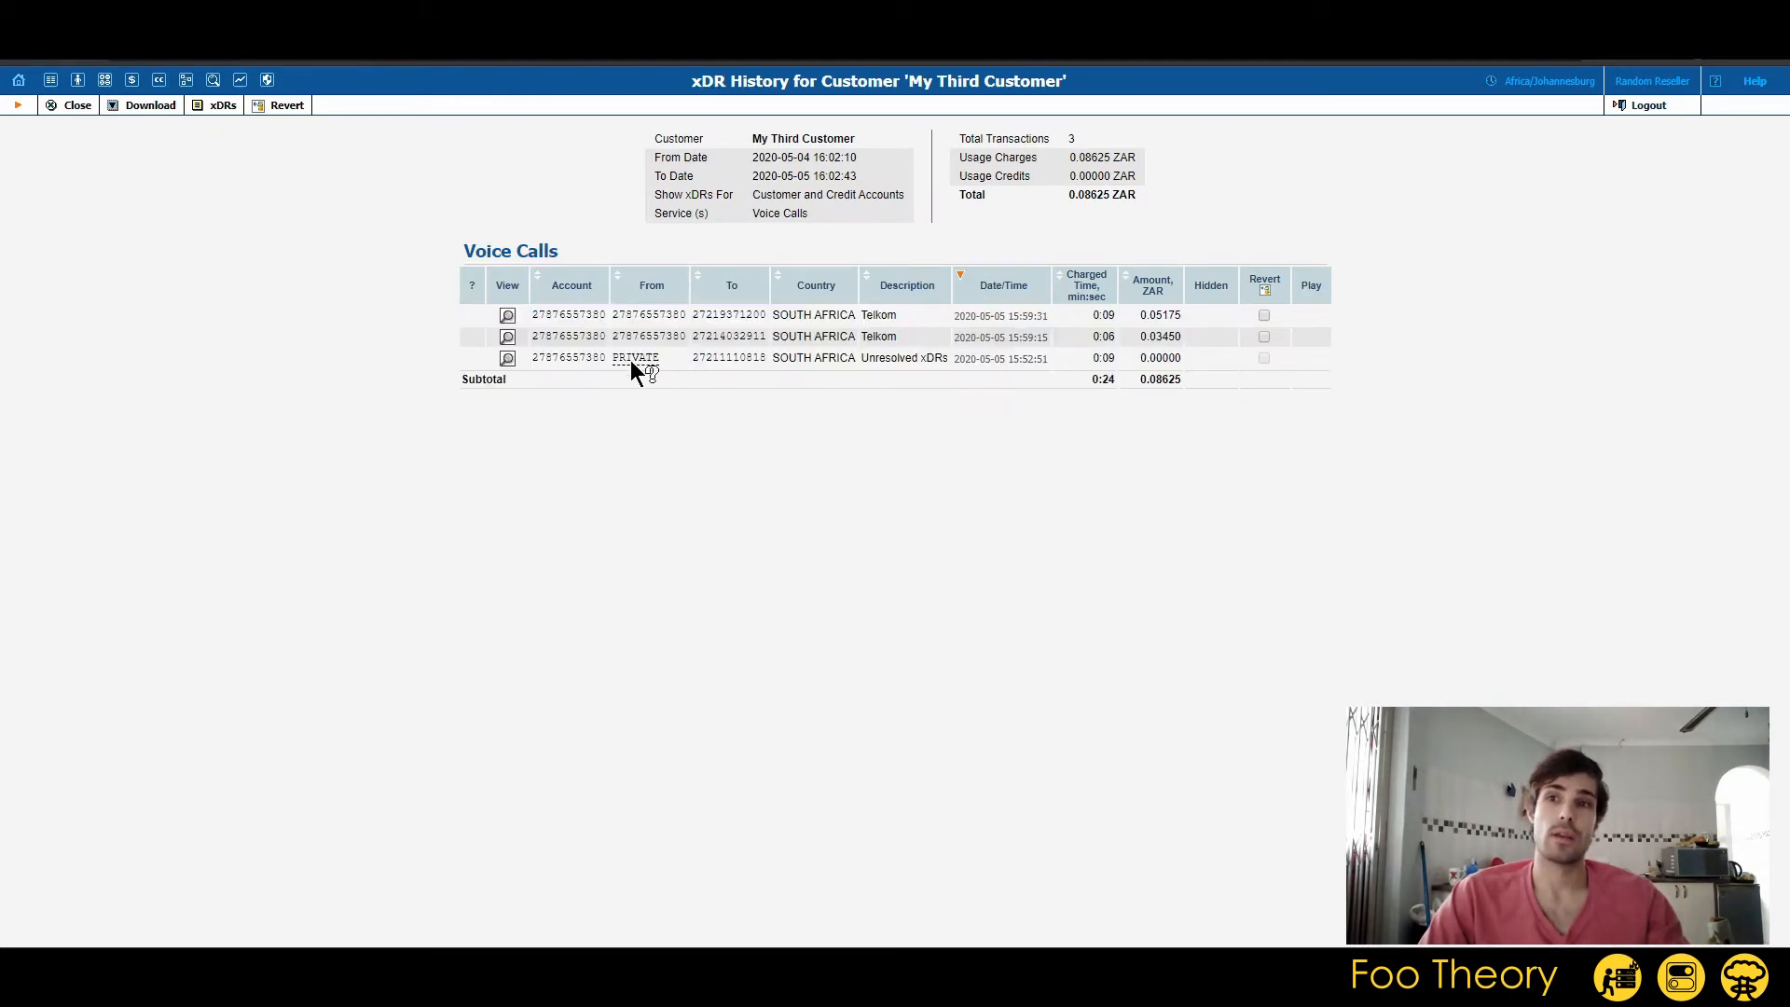
pyautogui.doubleClick(578, 310)
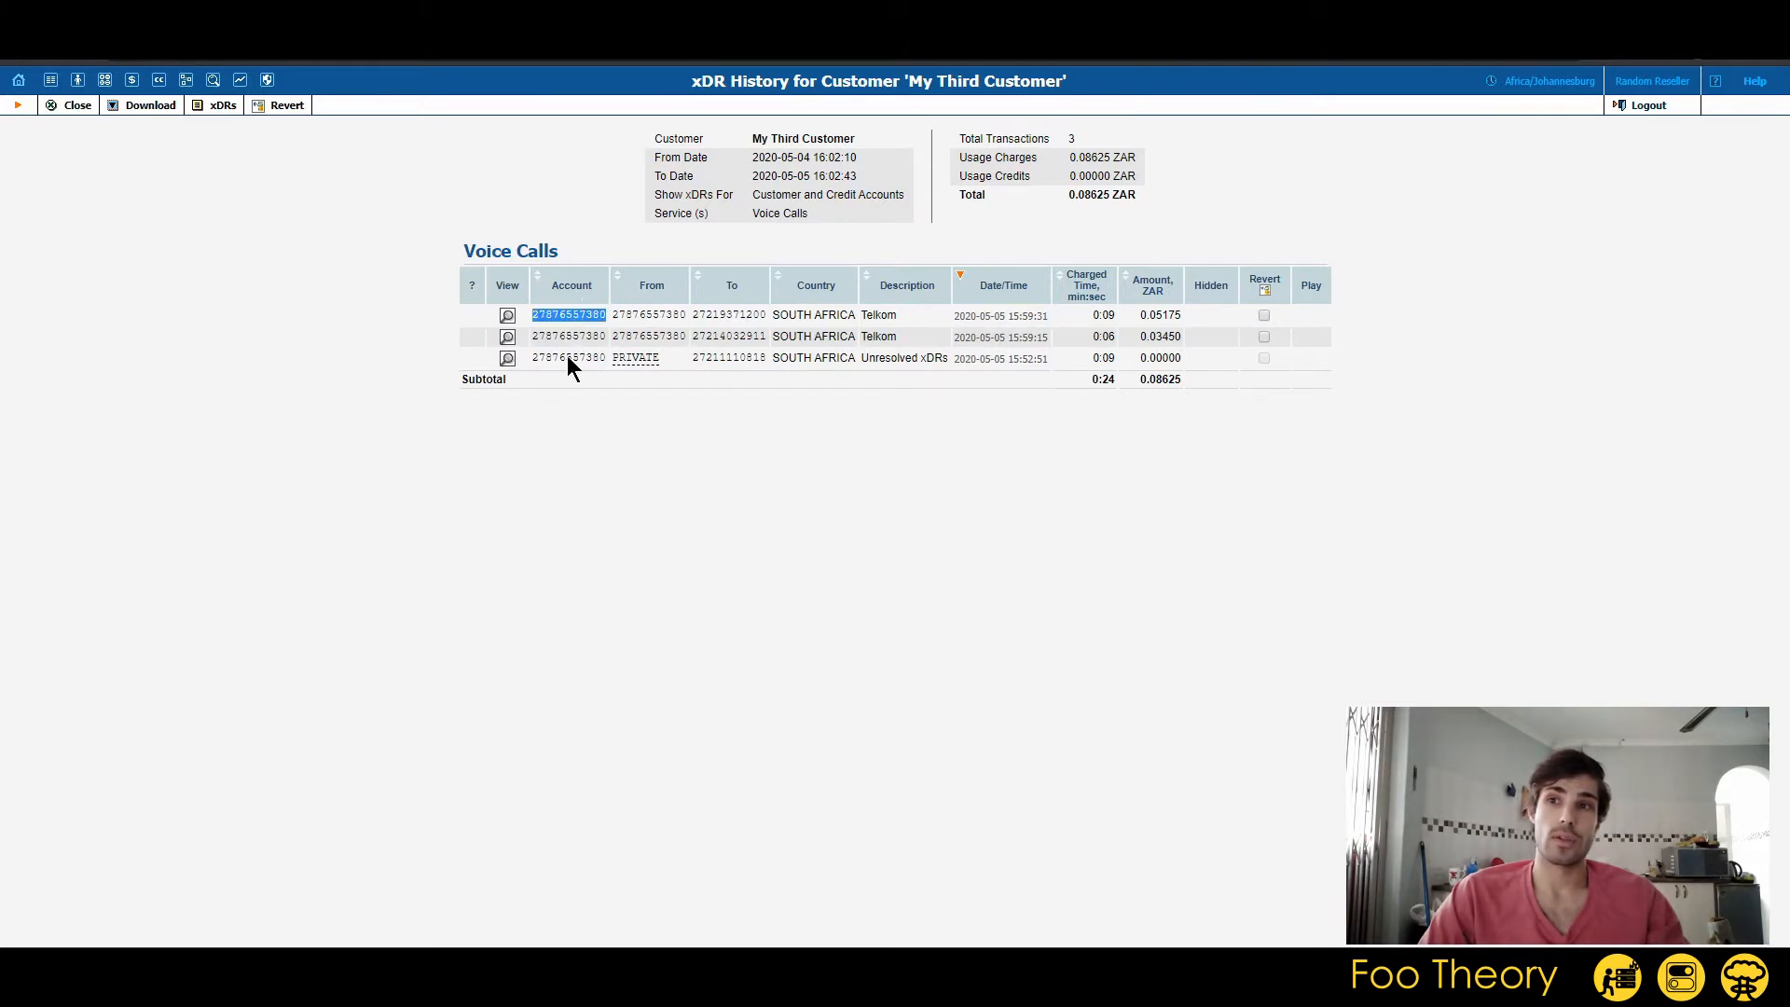
pyautogui.doubleClick(660, 314)
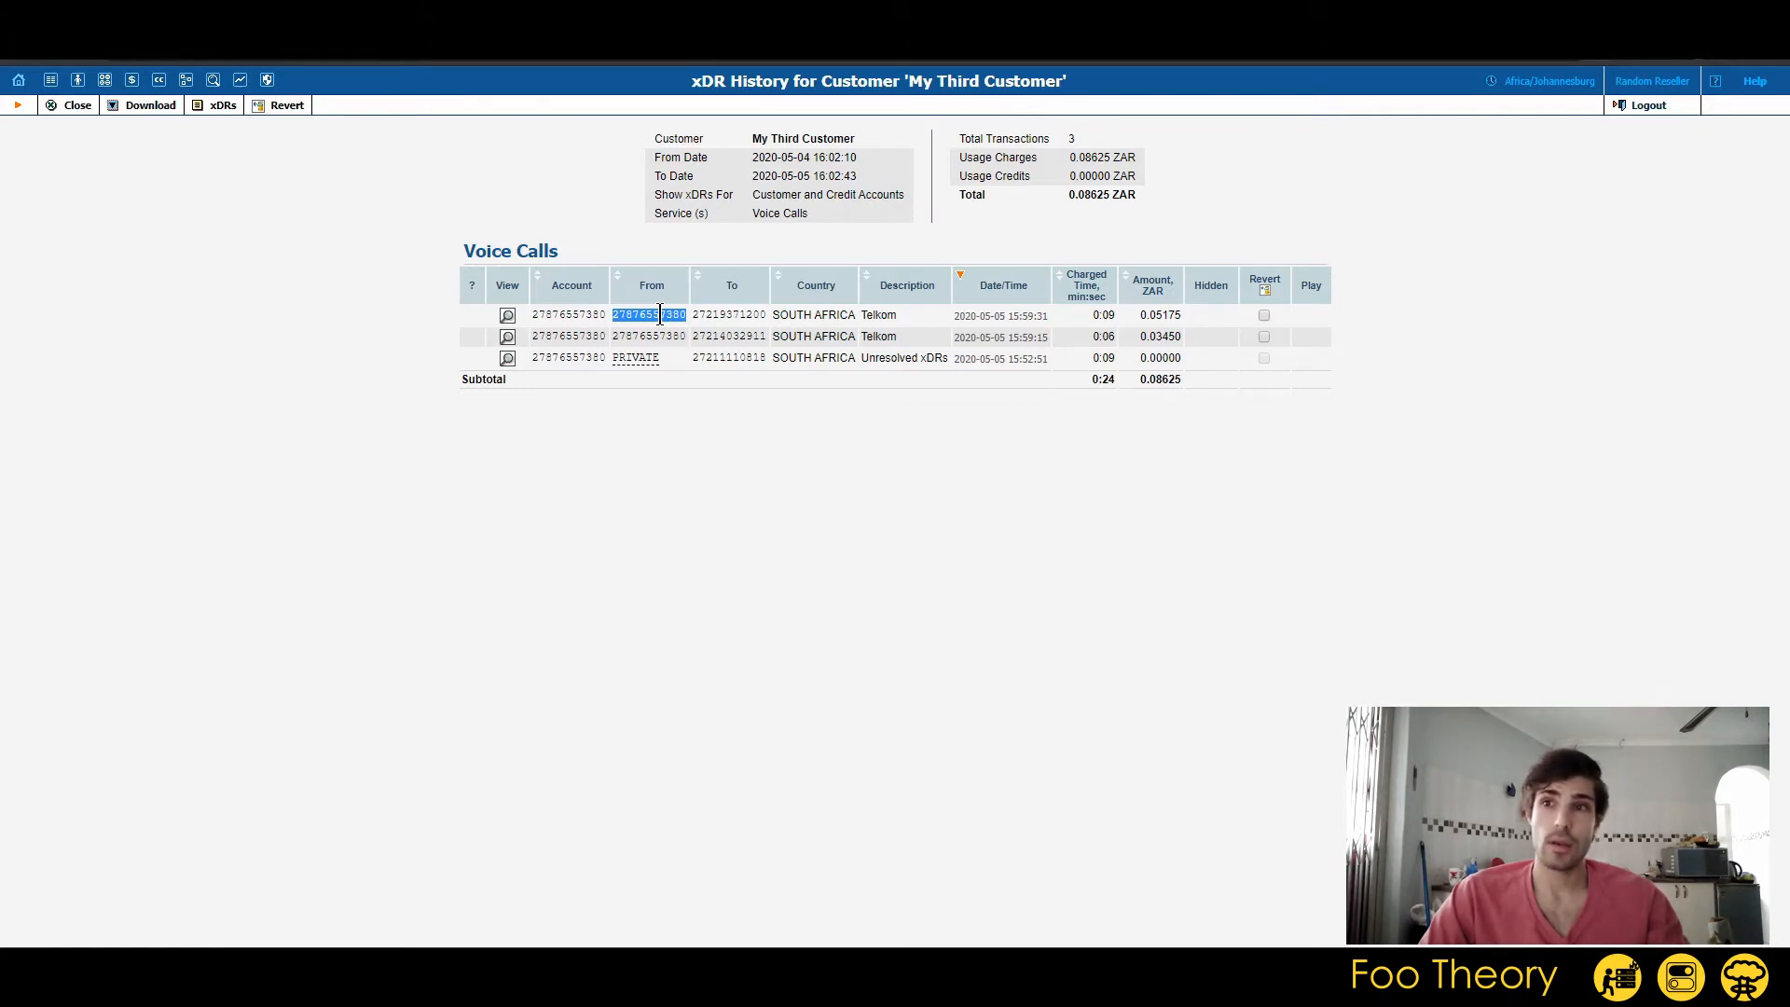
pyautogui.doubleClick(720, 315)
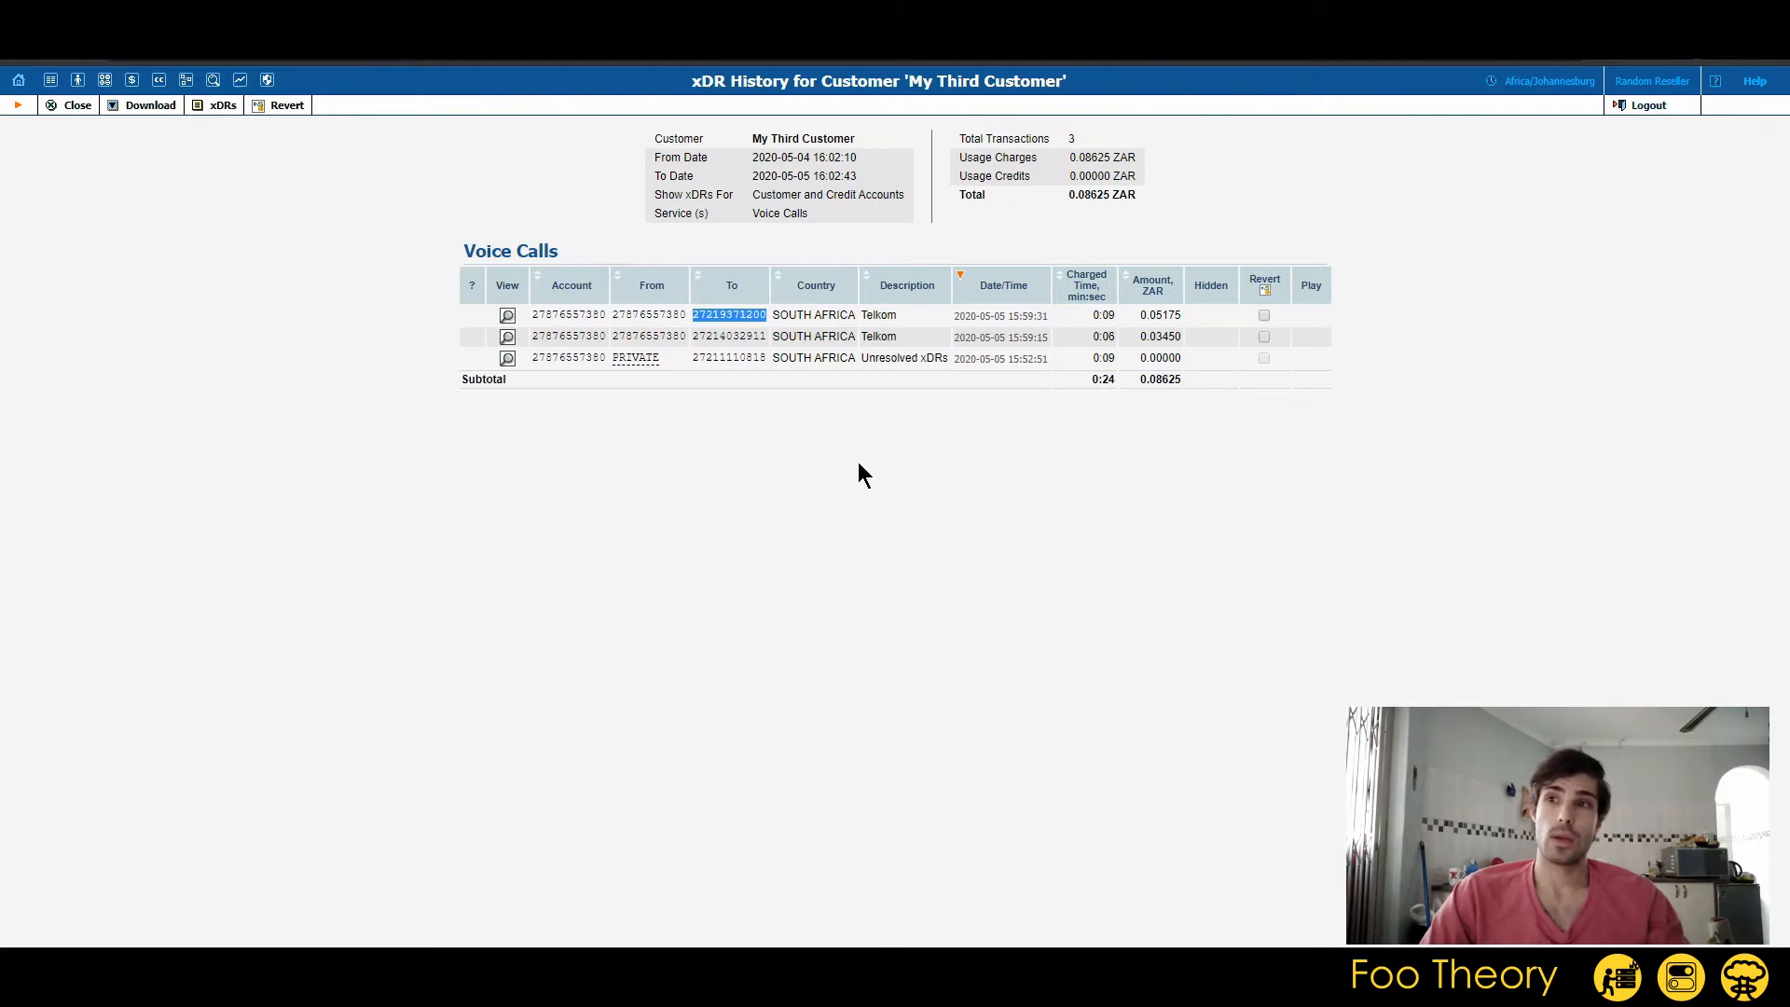
pyautogui.doubleClick(835, 315)
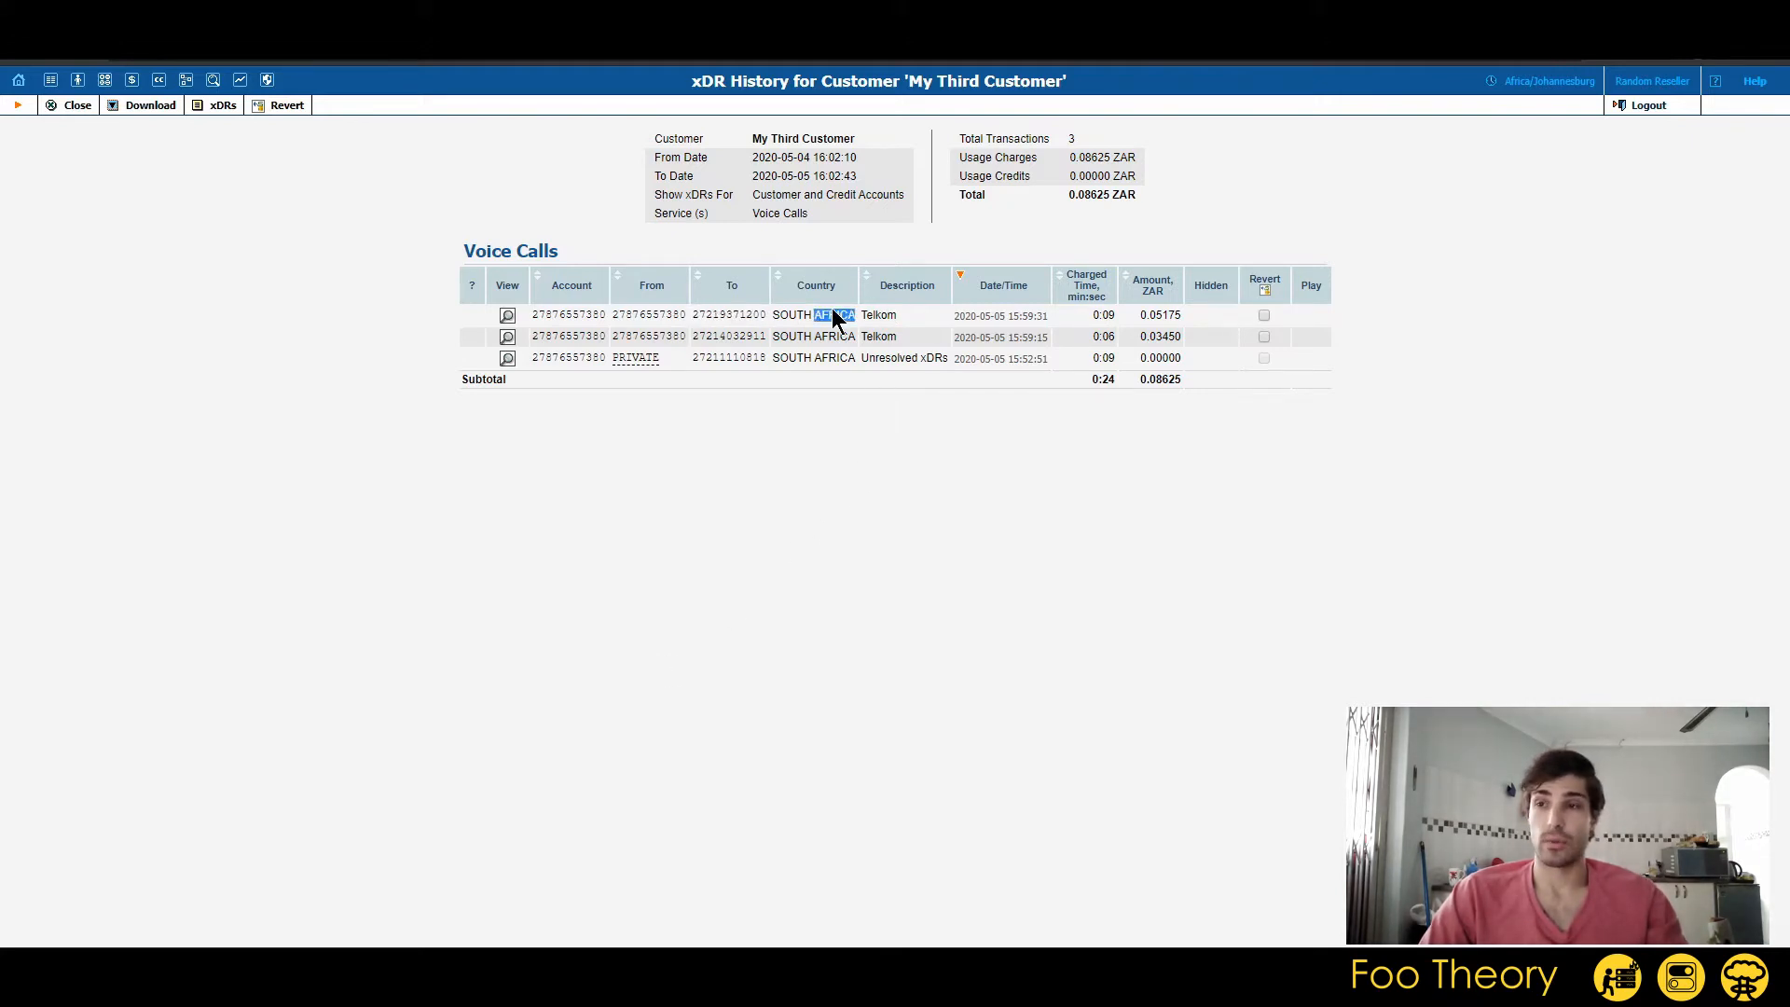
pyautogui.doubleClick(879, 314)
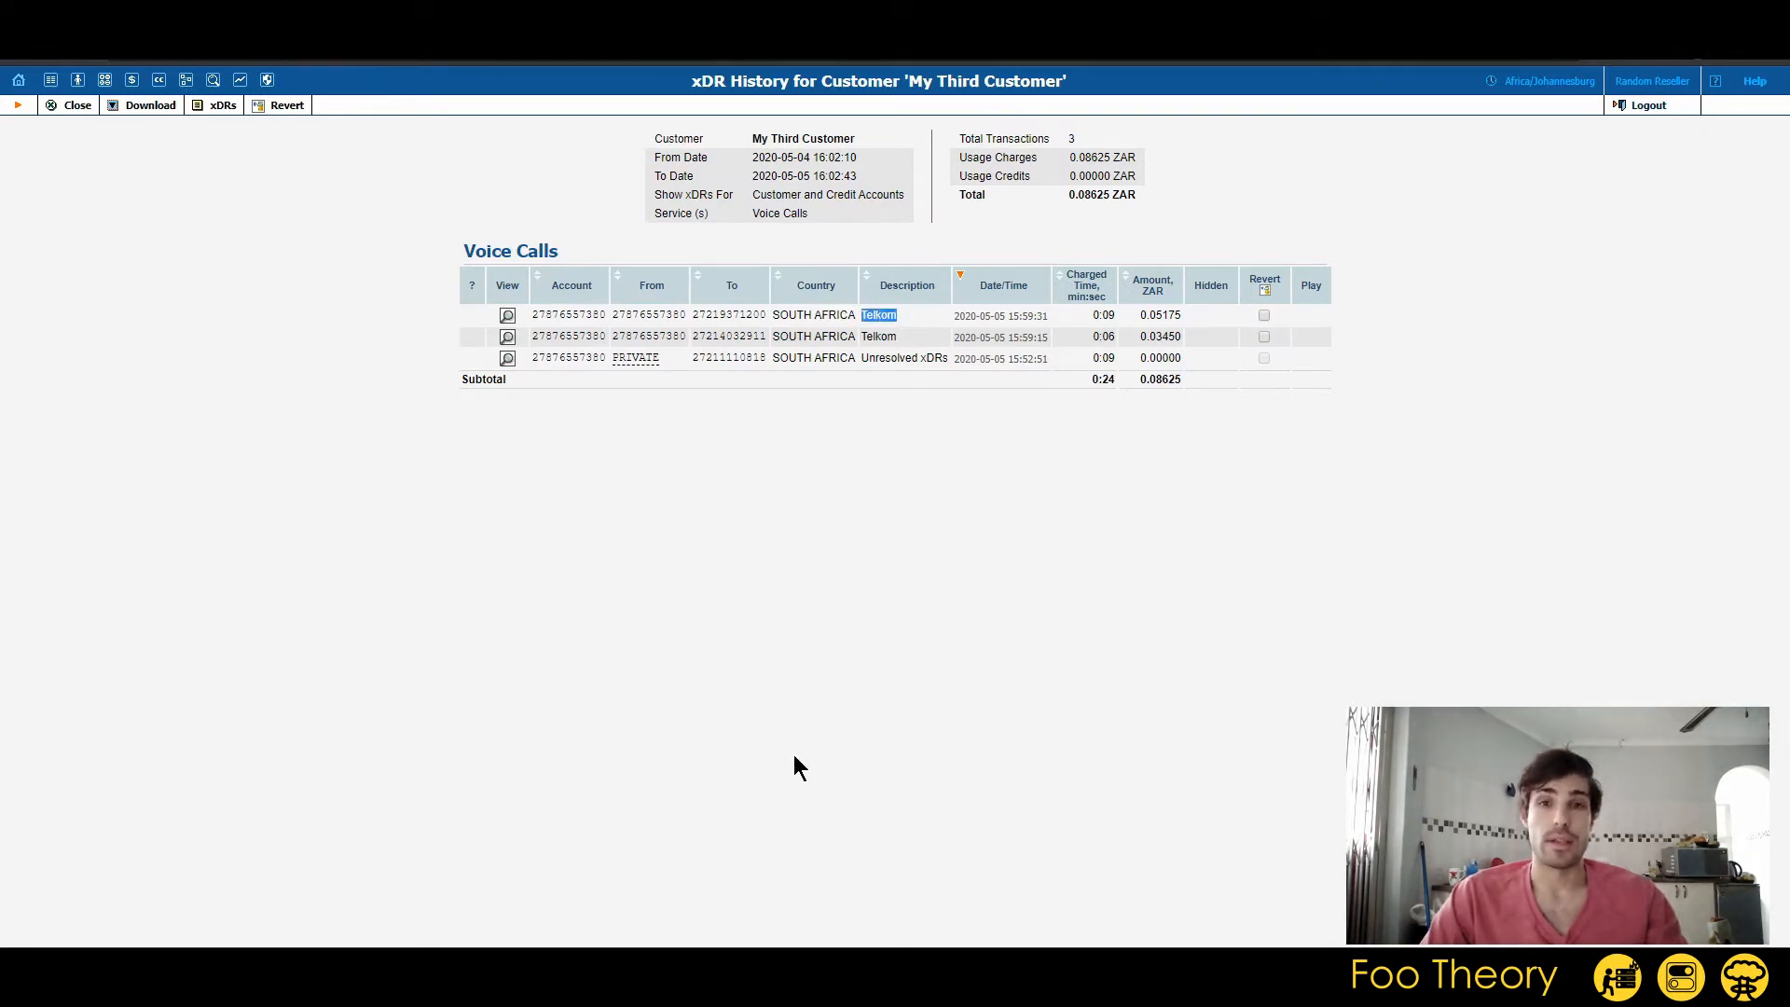
pyautogui.click(1086, 285)
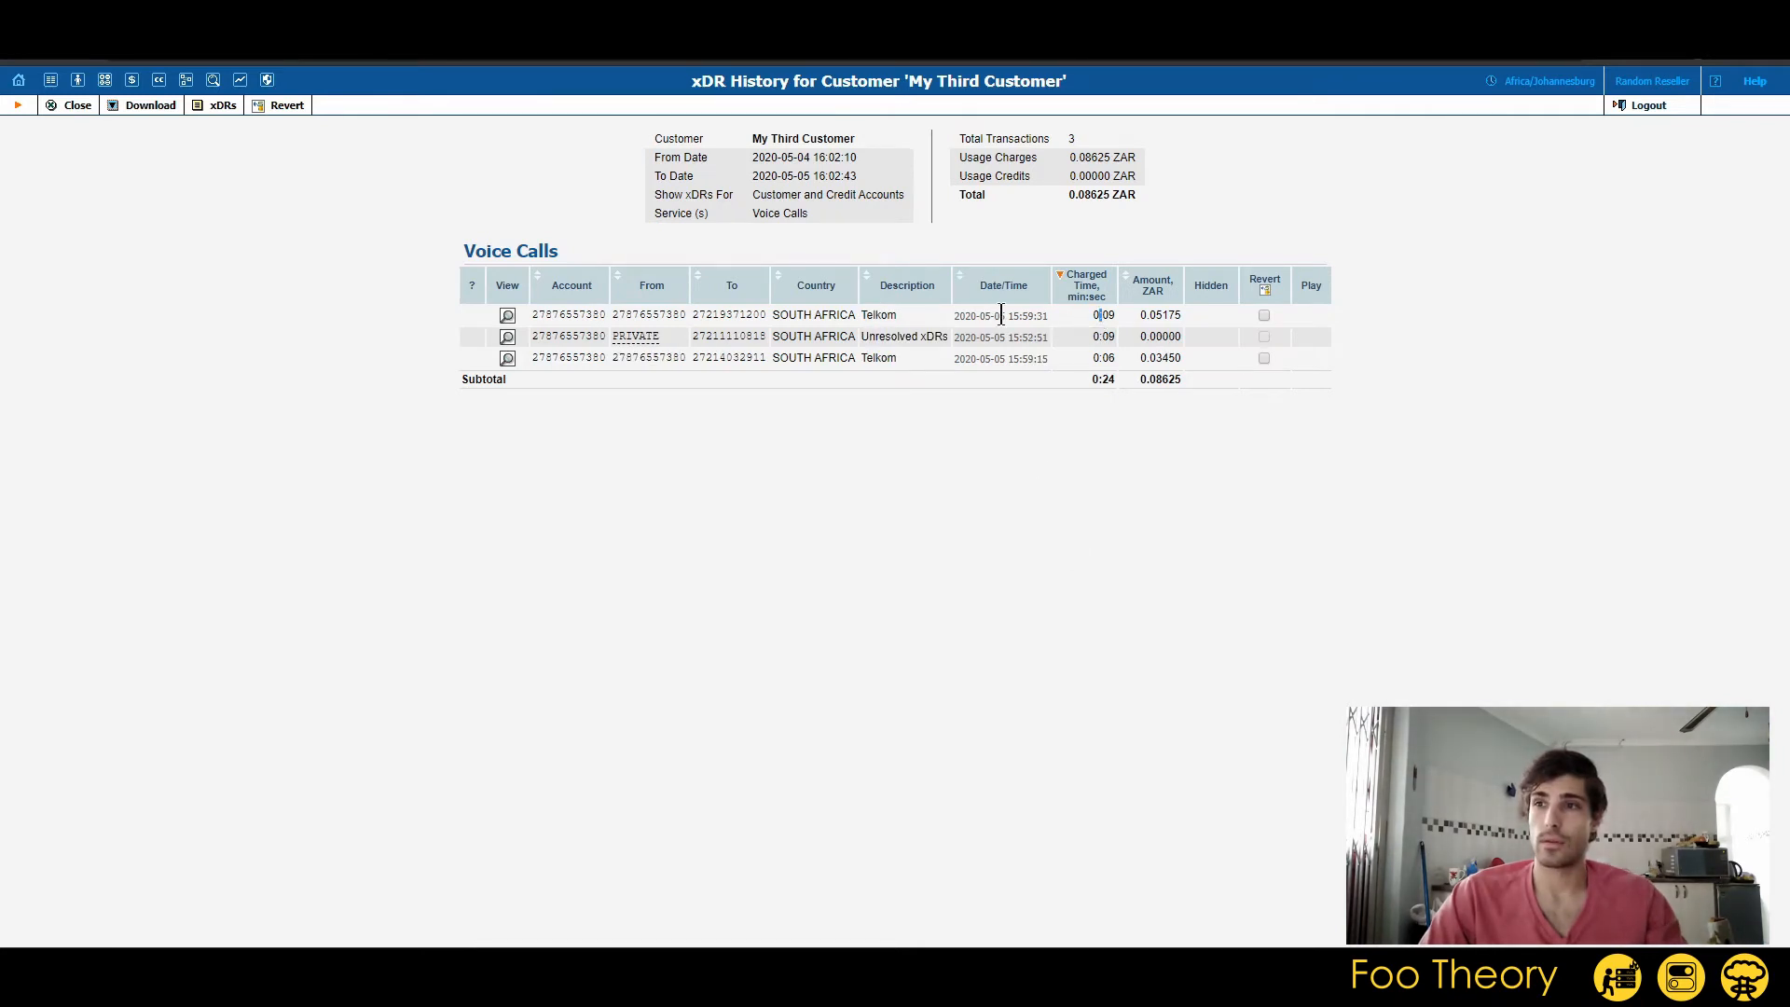
pyautogui.tripleClick(974, 315)
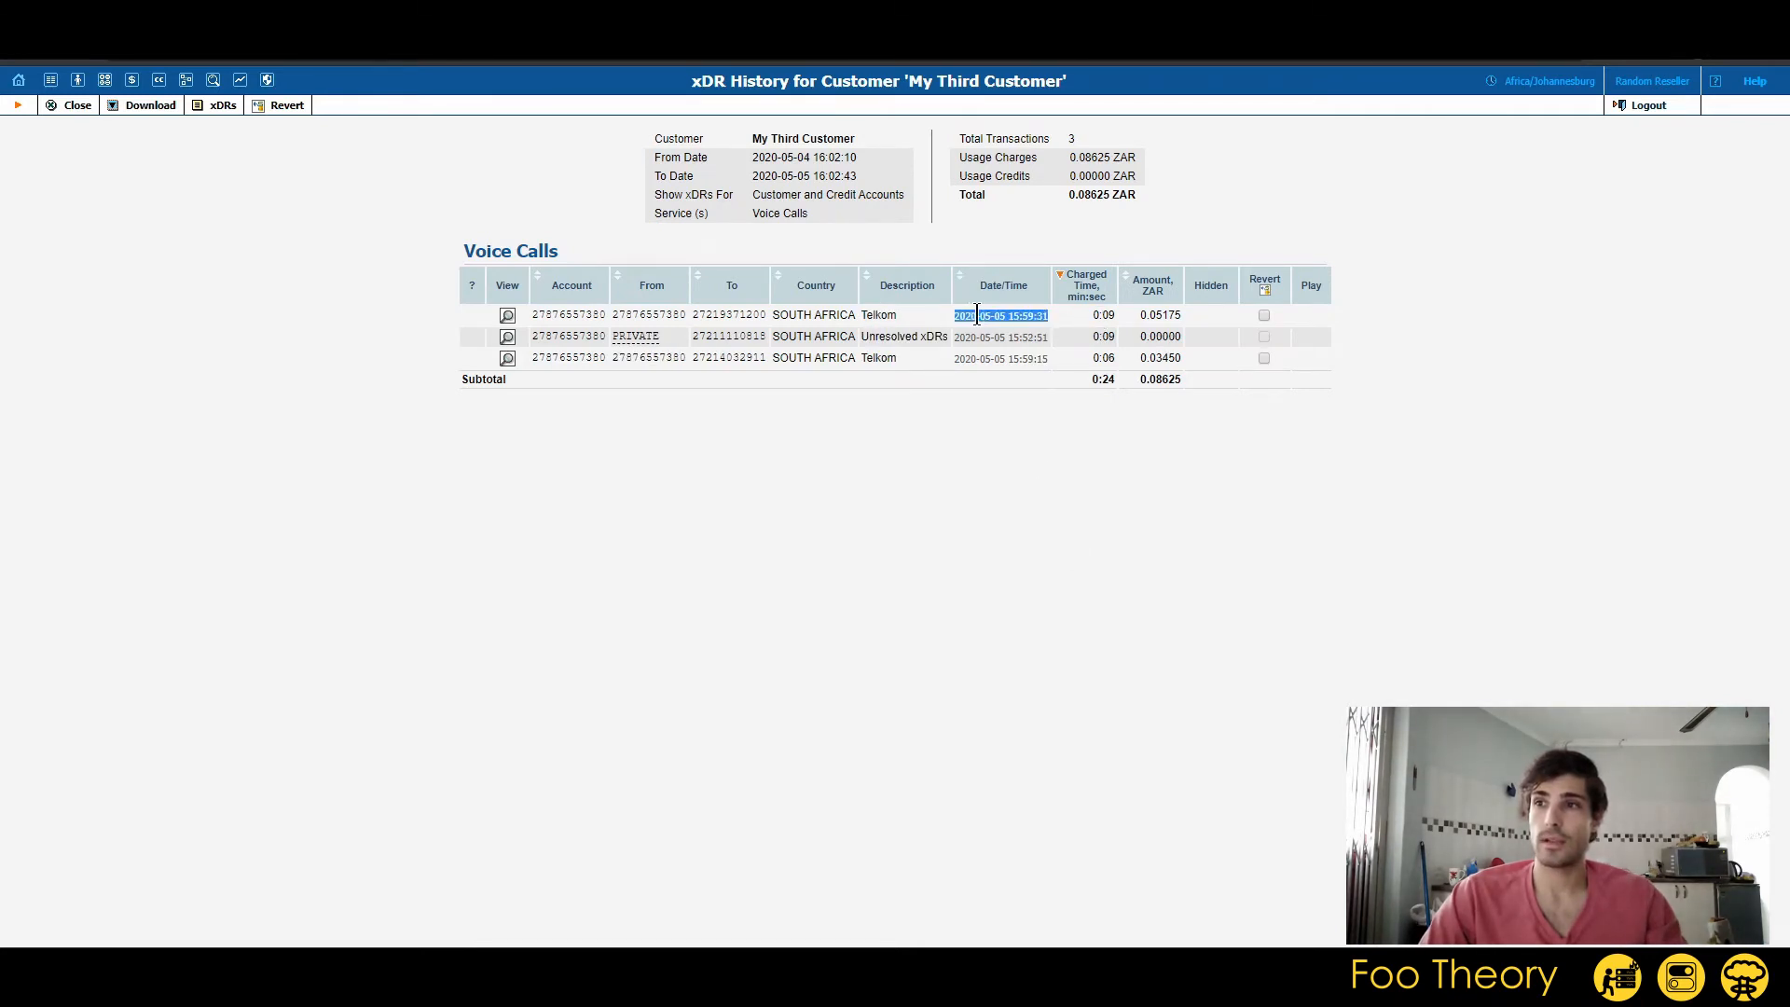
pyautogui.tripleClick(1101, 315)
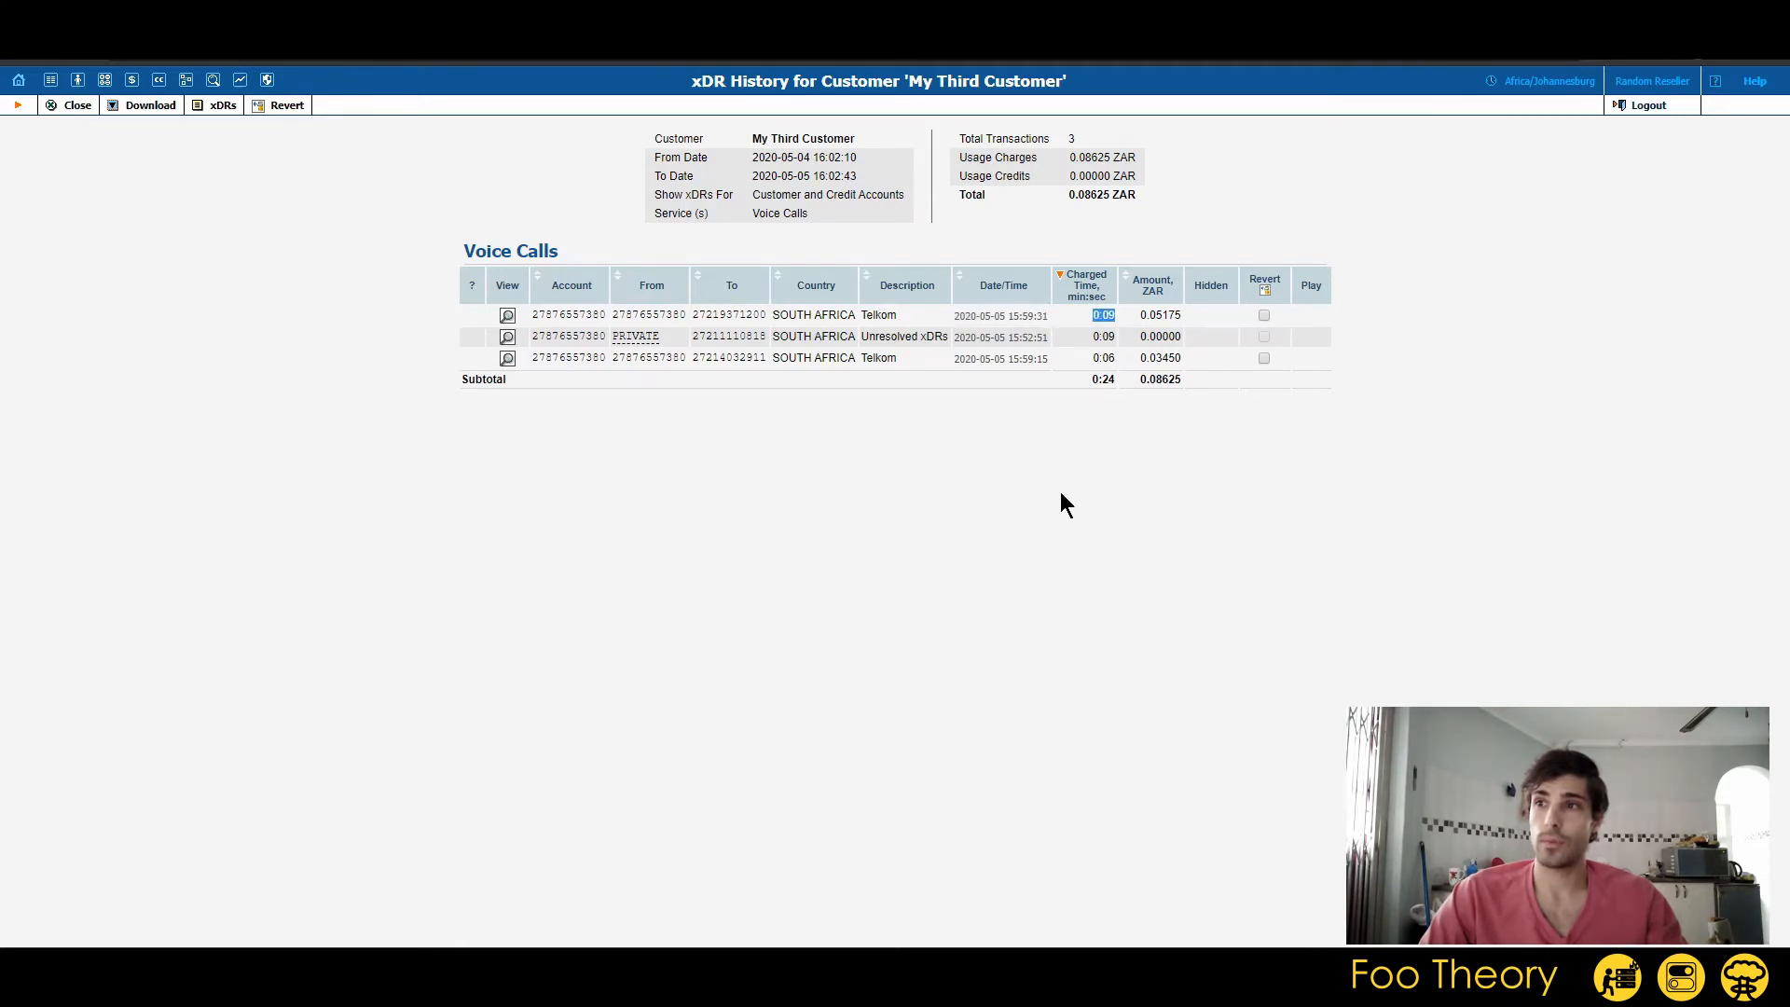
pyautogui.tripleClick(1170, 315)
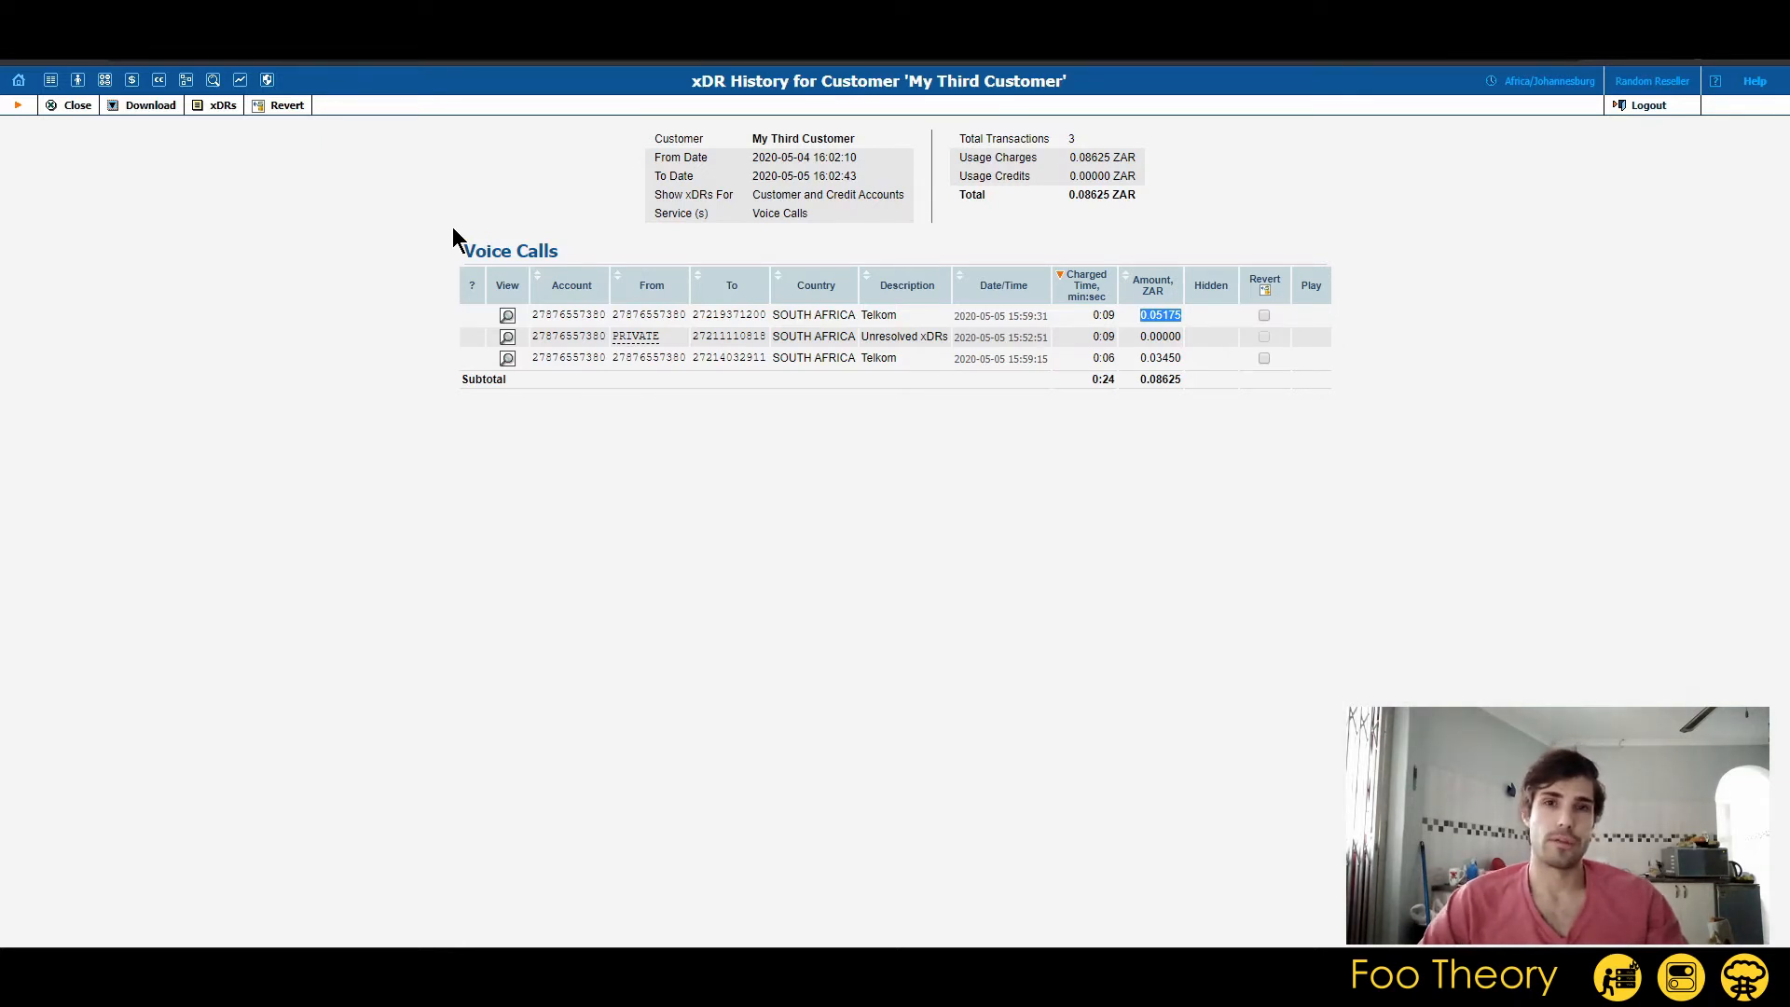
# Revert the full 0.05175 ZAR charge of the 15:59:31 Telkom call with the comment "Test revert", and acknowledge the credit notice.
pyautogui.click(1265, 315)
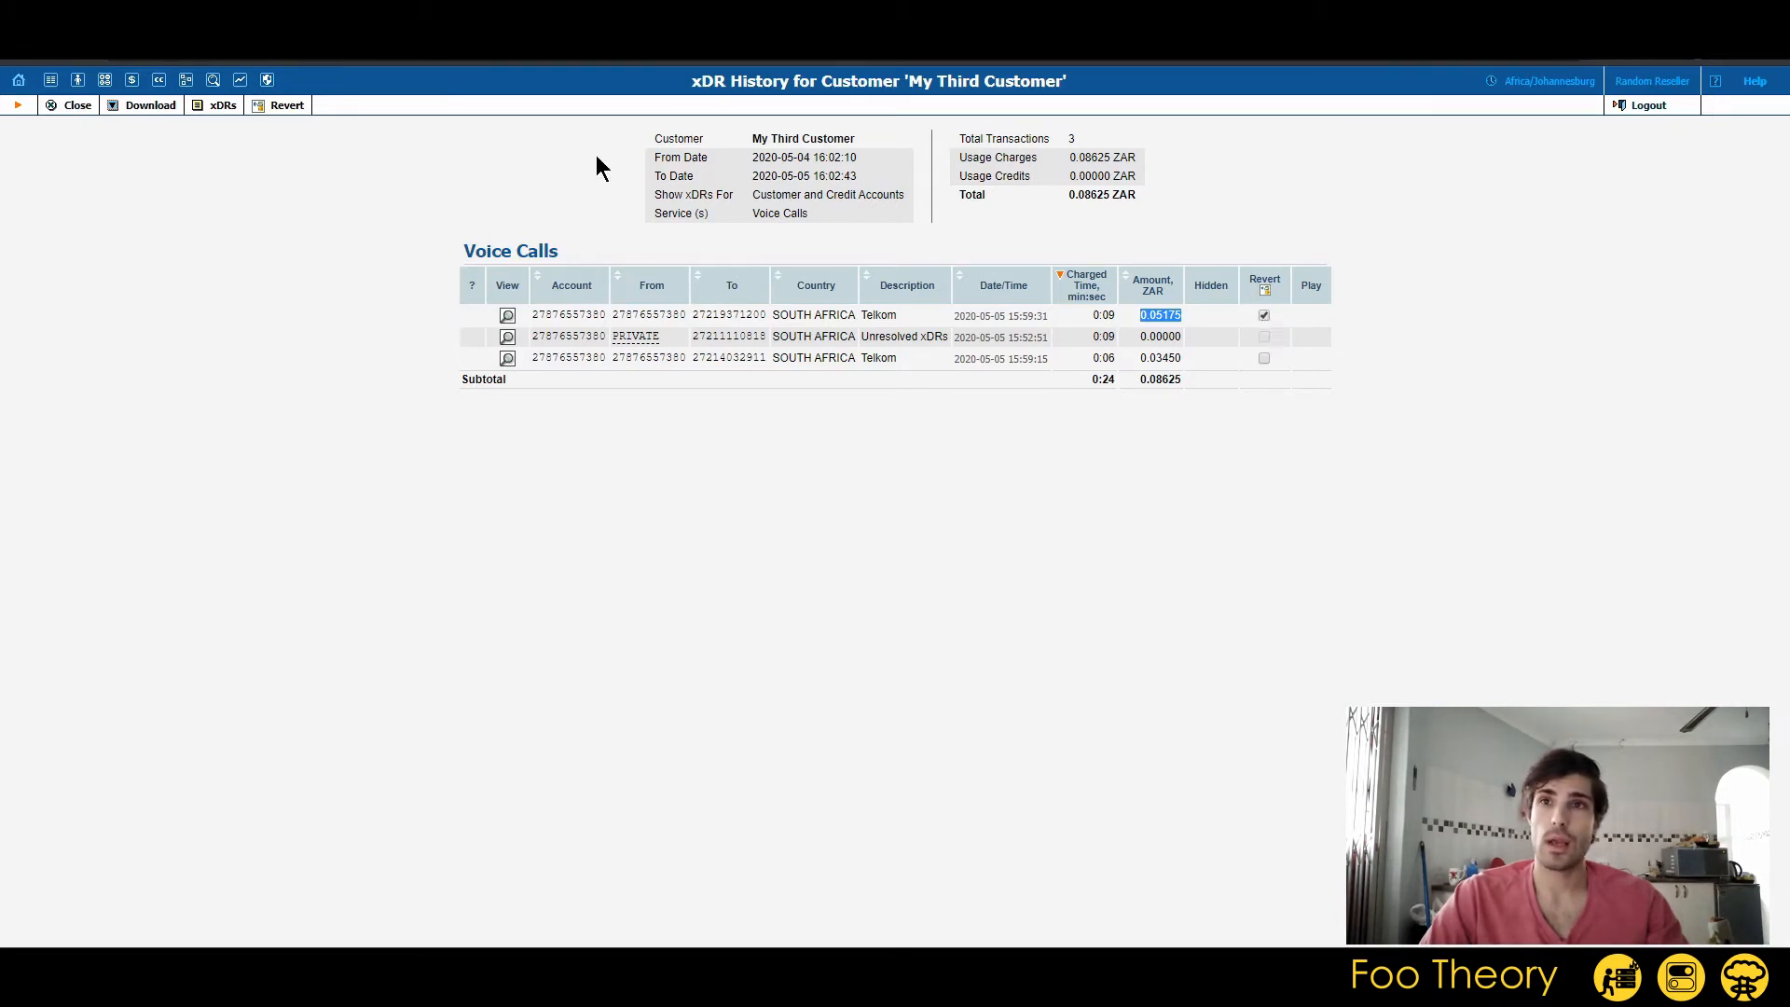
pyautogui.click(286, 107)
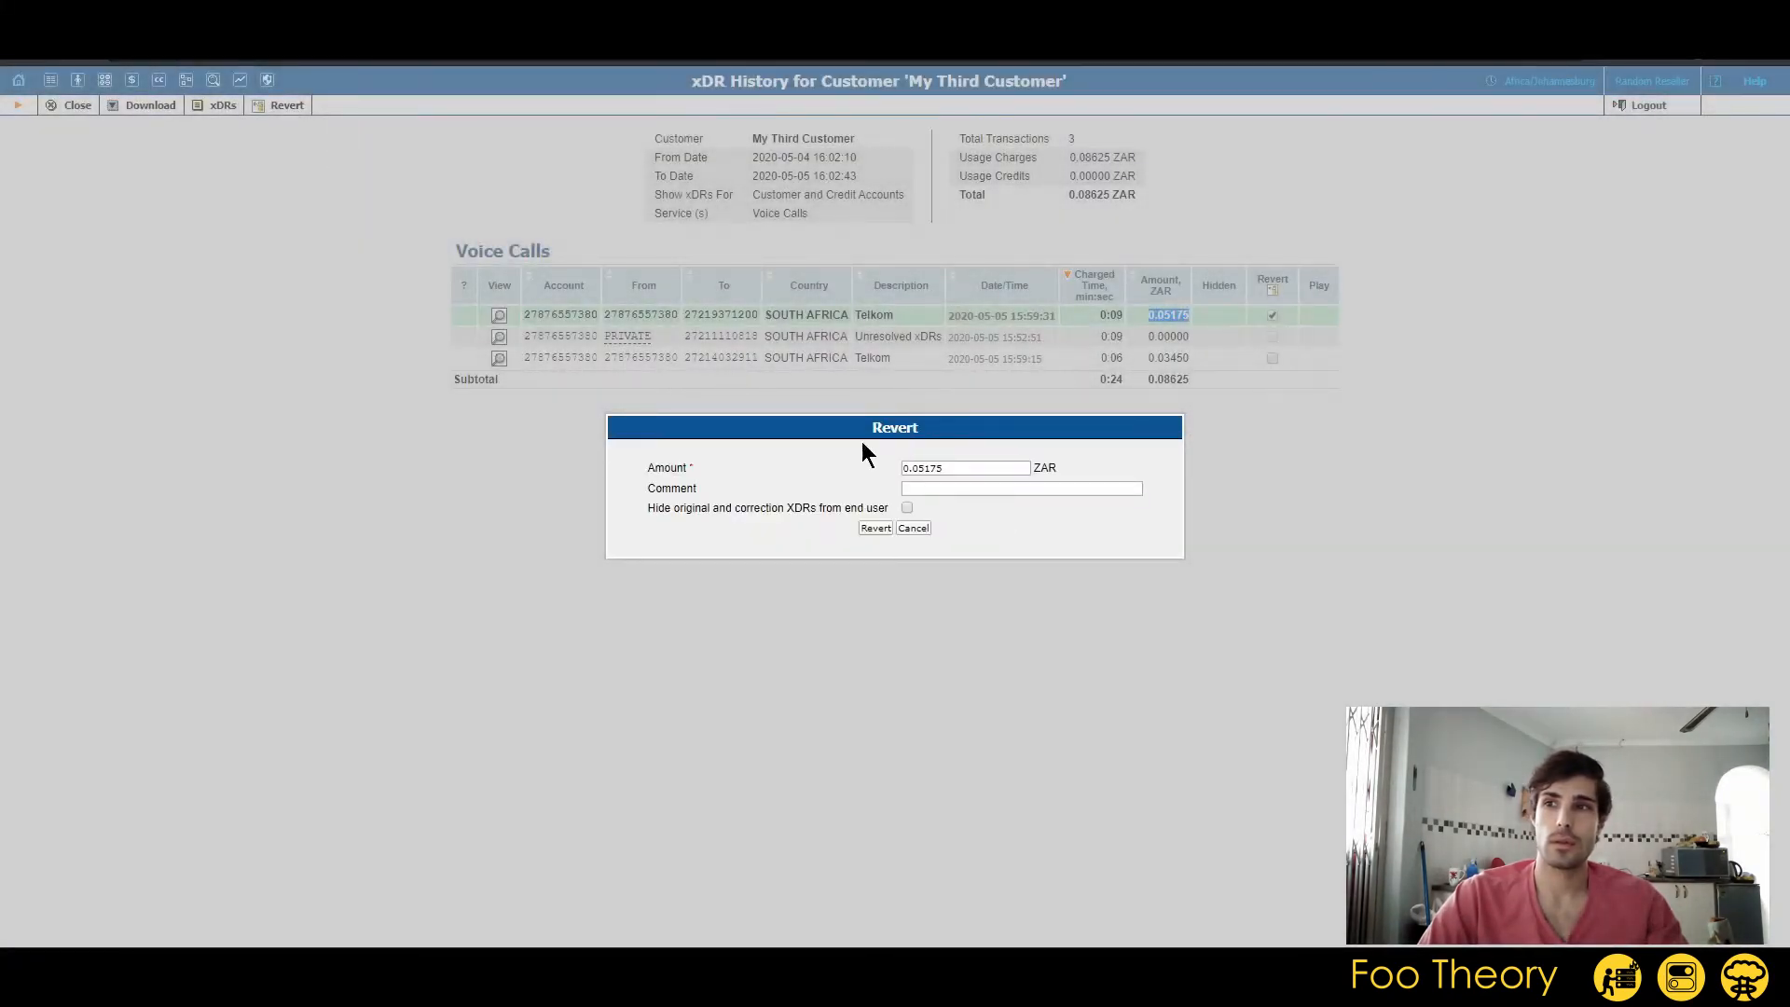
pyautogui.click(1019, 489)
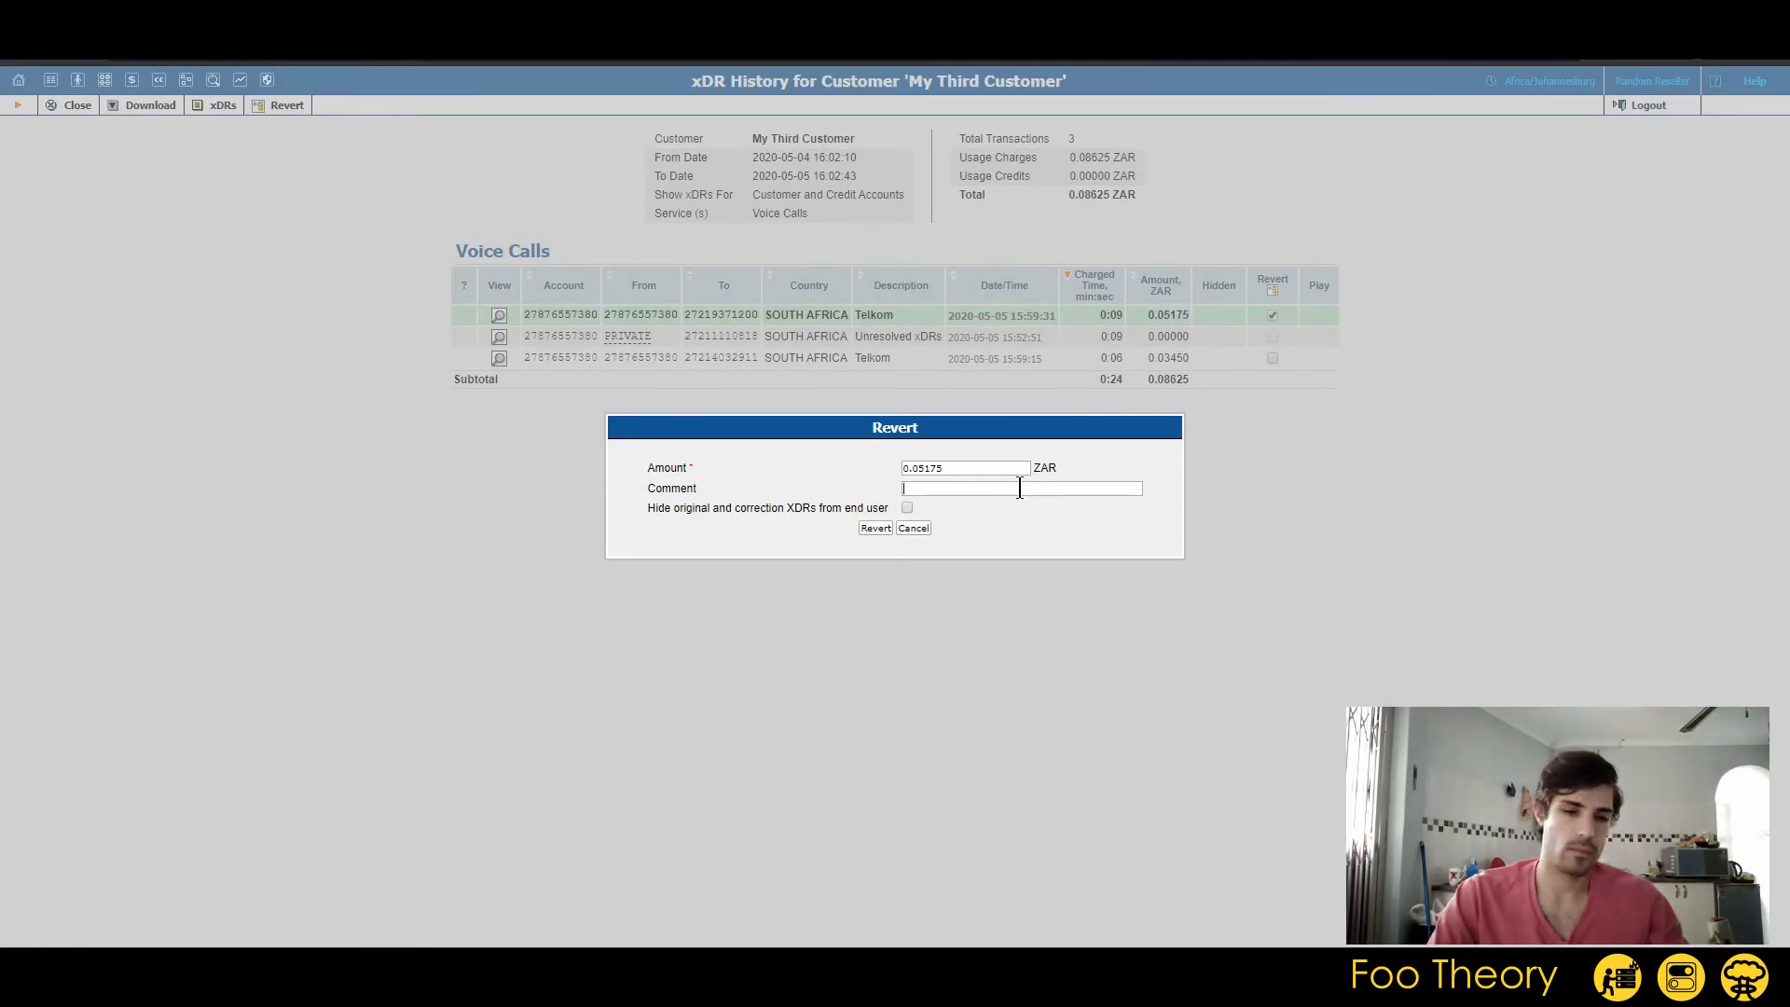
pyautogui.write('Test revert')
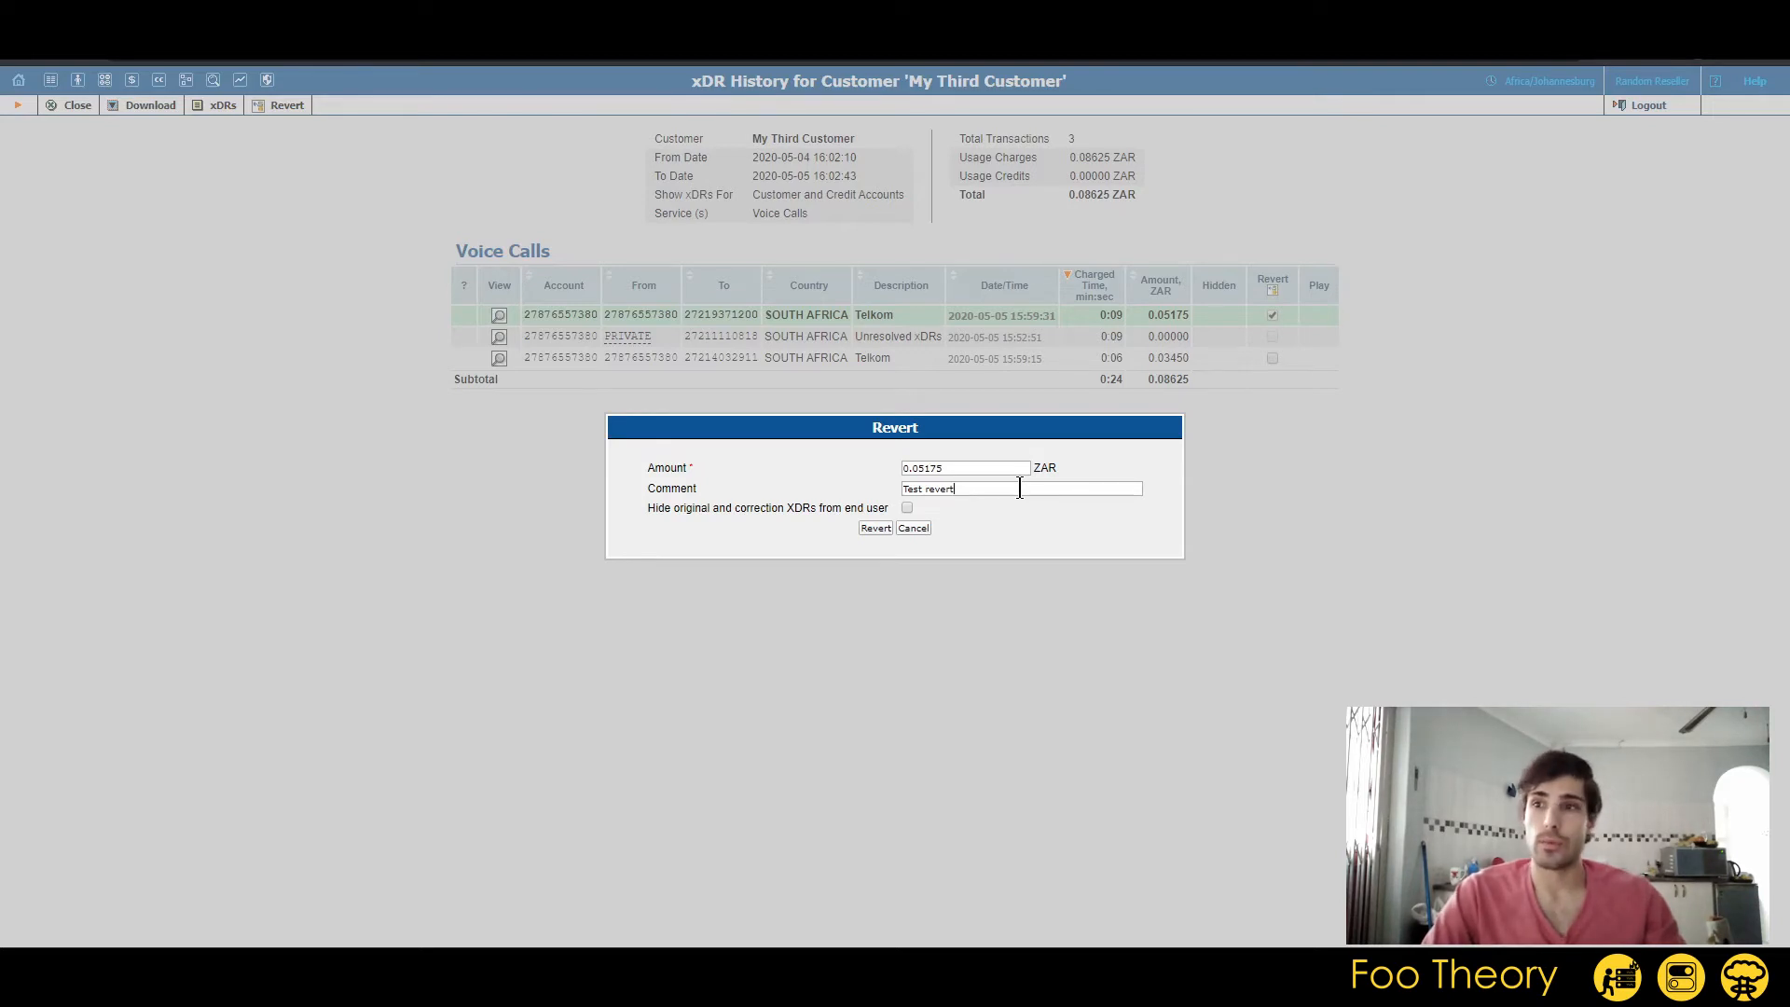
pyautogui.click(876, 528)
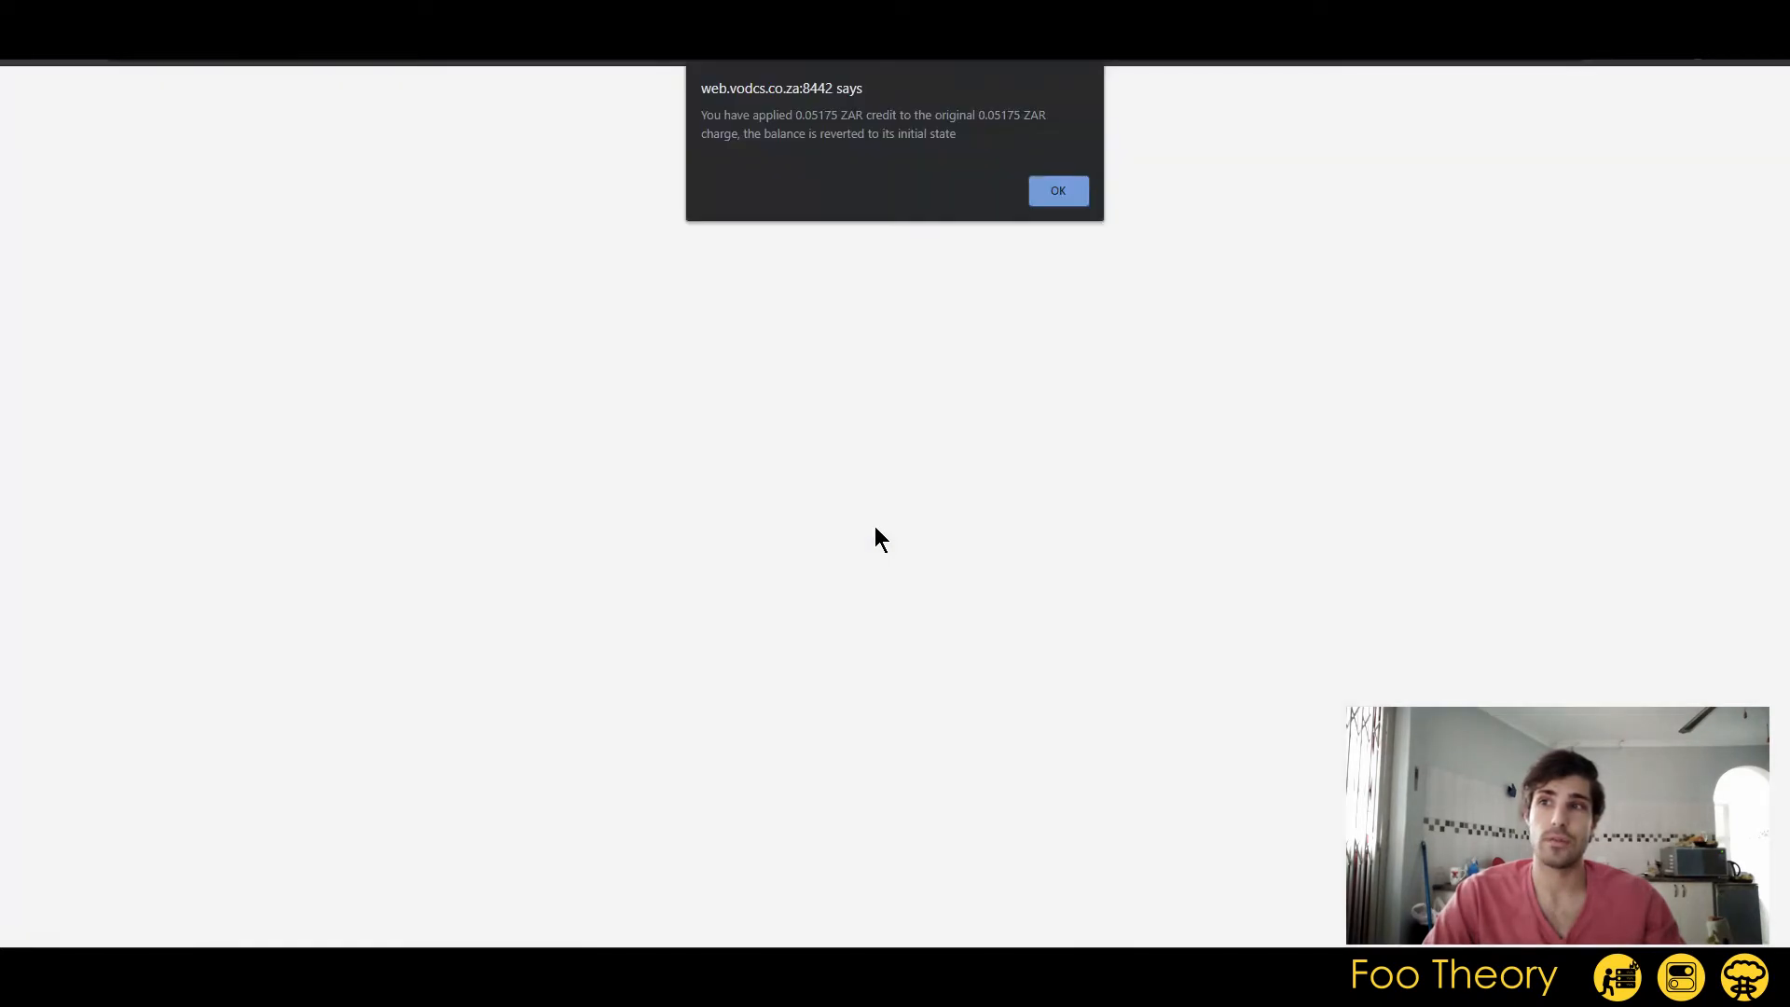
pyautogui.click(1057, 190)
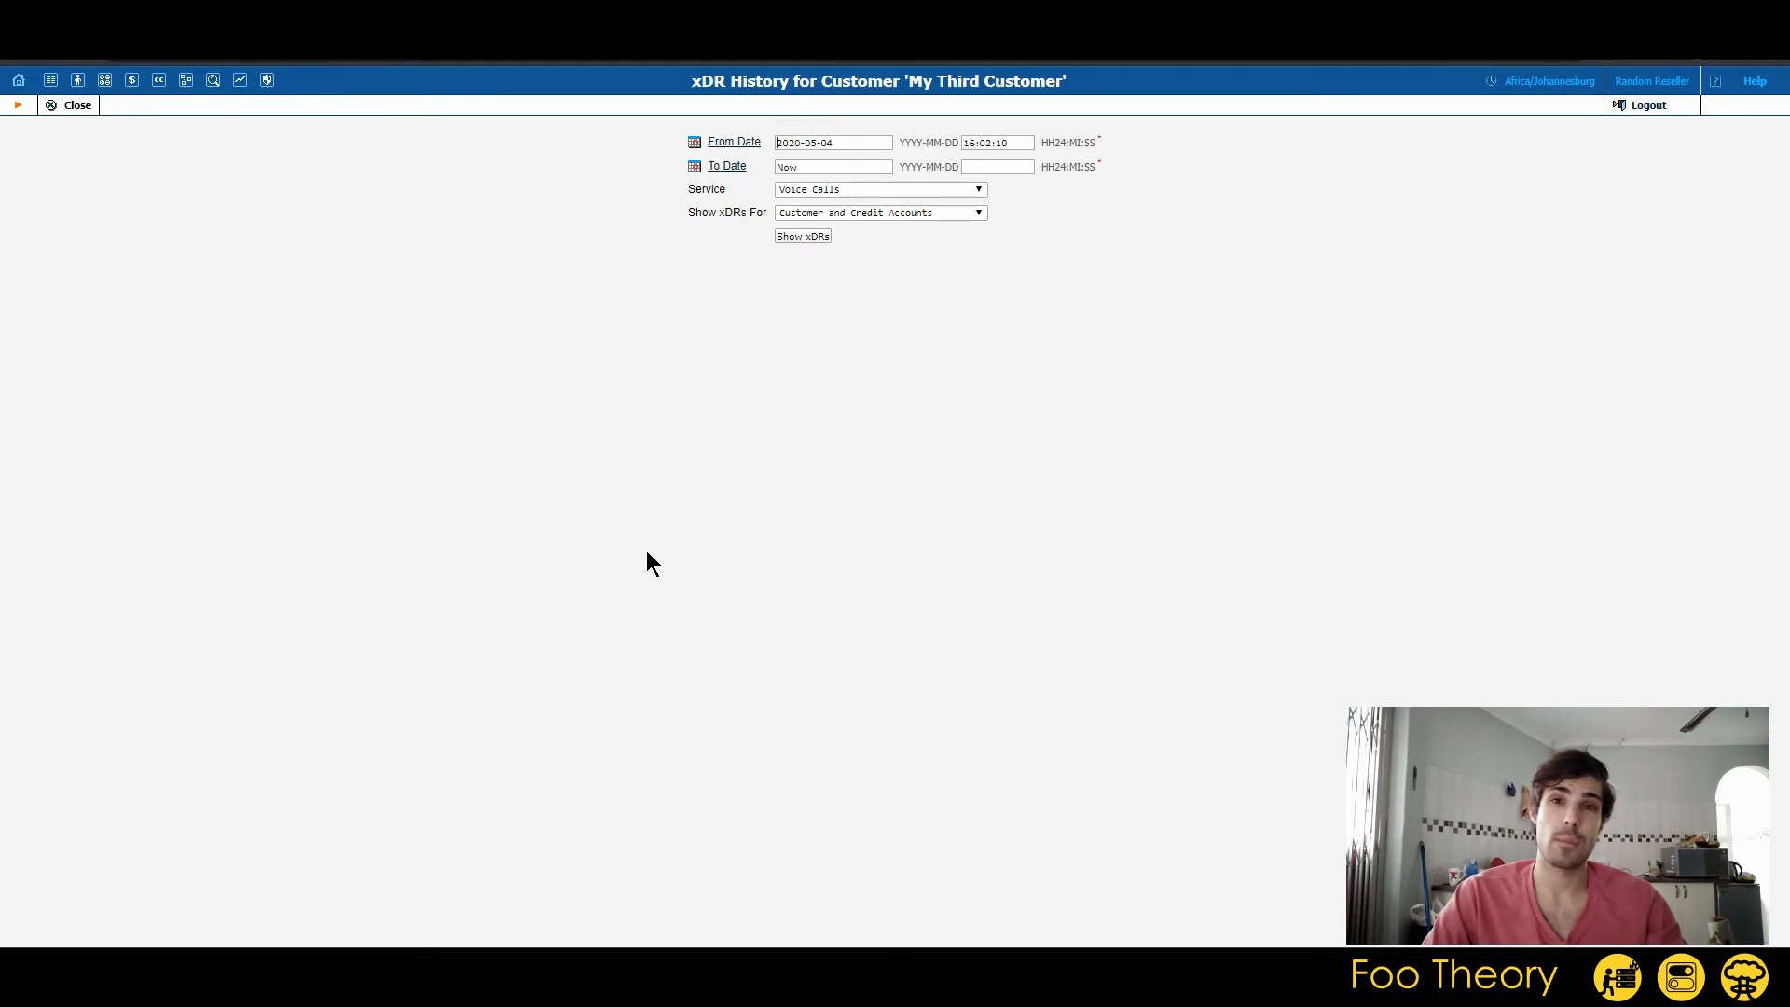
# Show the customer's Credits / Adjustments xDRs and review the manual credit and manual charge entries with their comments.
pyautogui.click(966, 194)
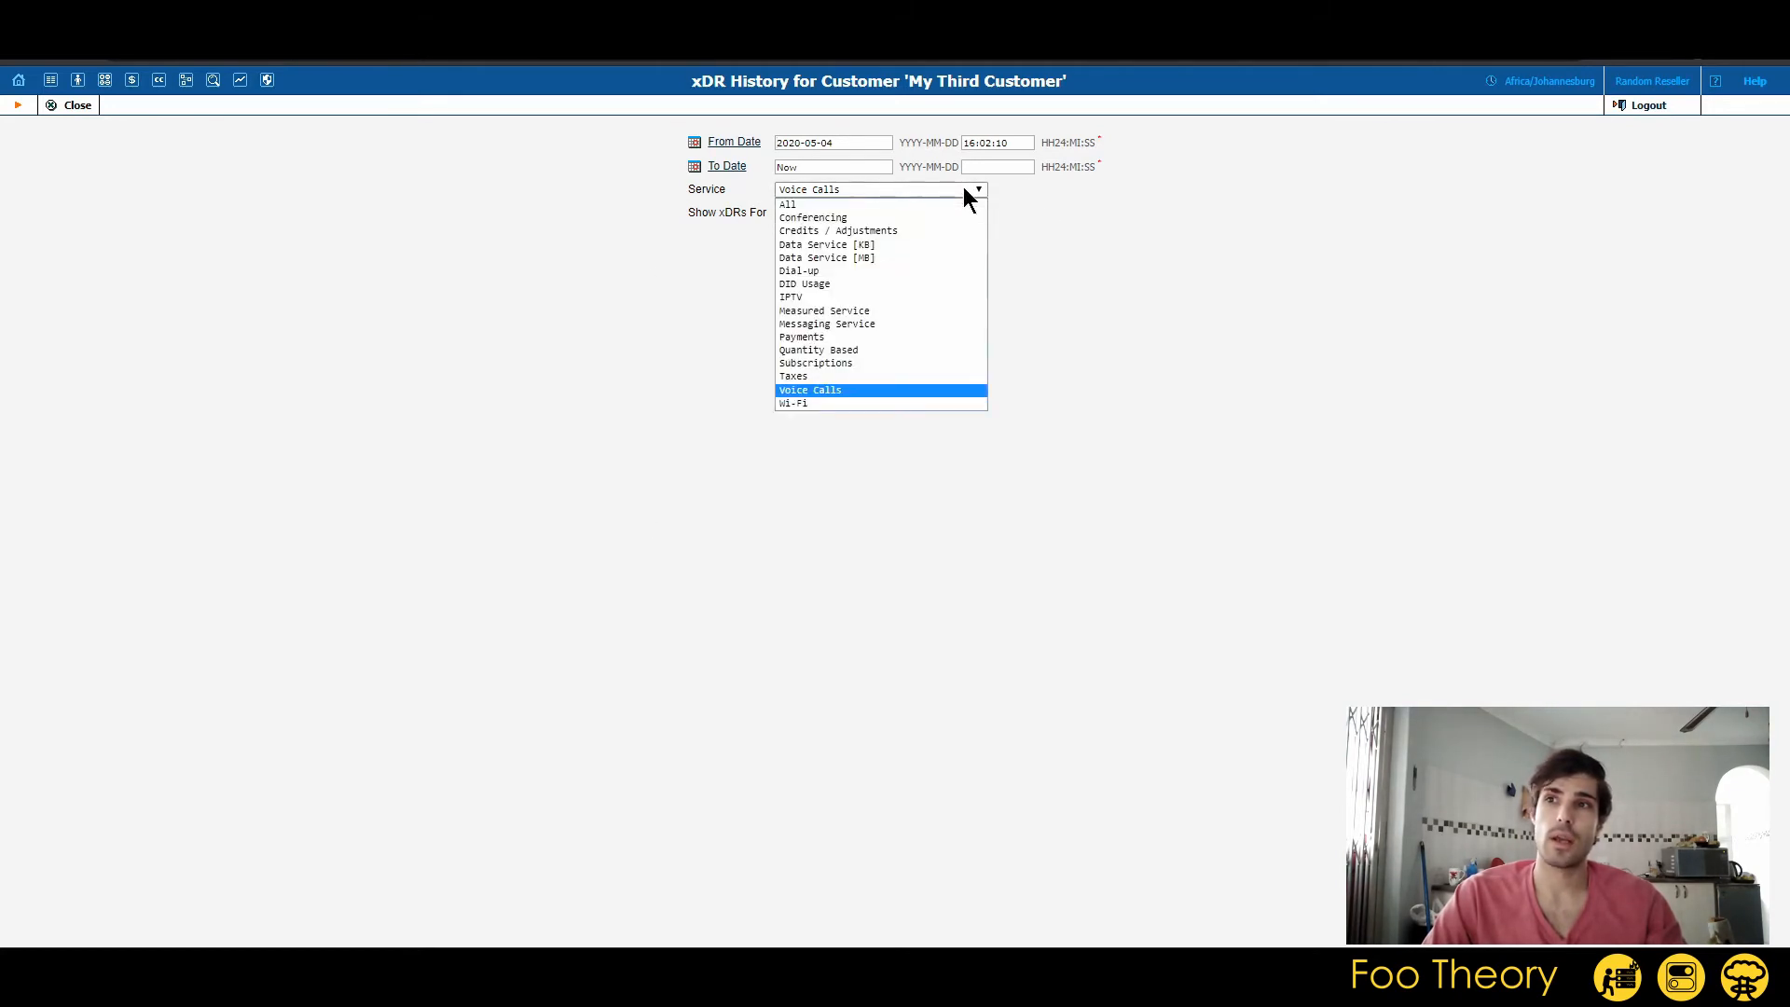
pyautogui.click(890, 231)
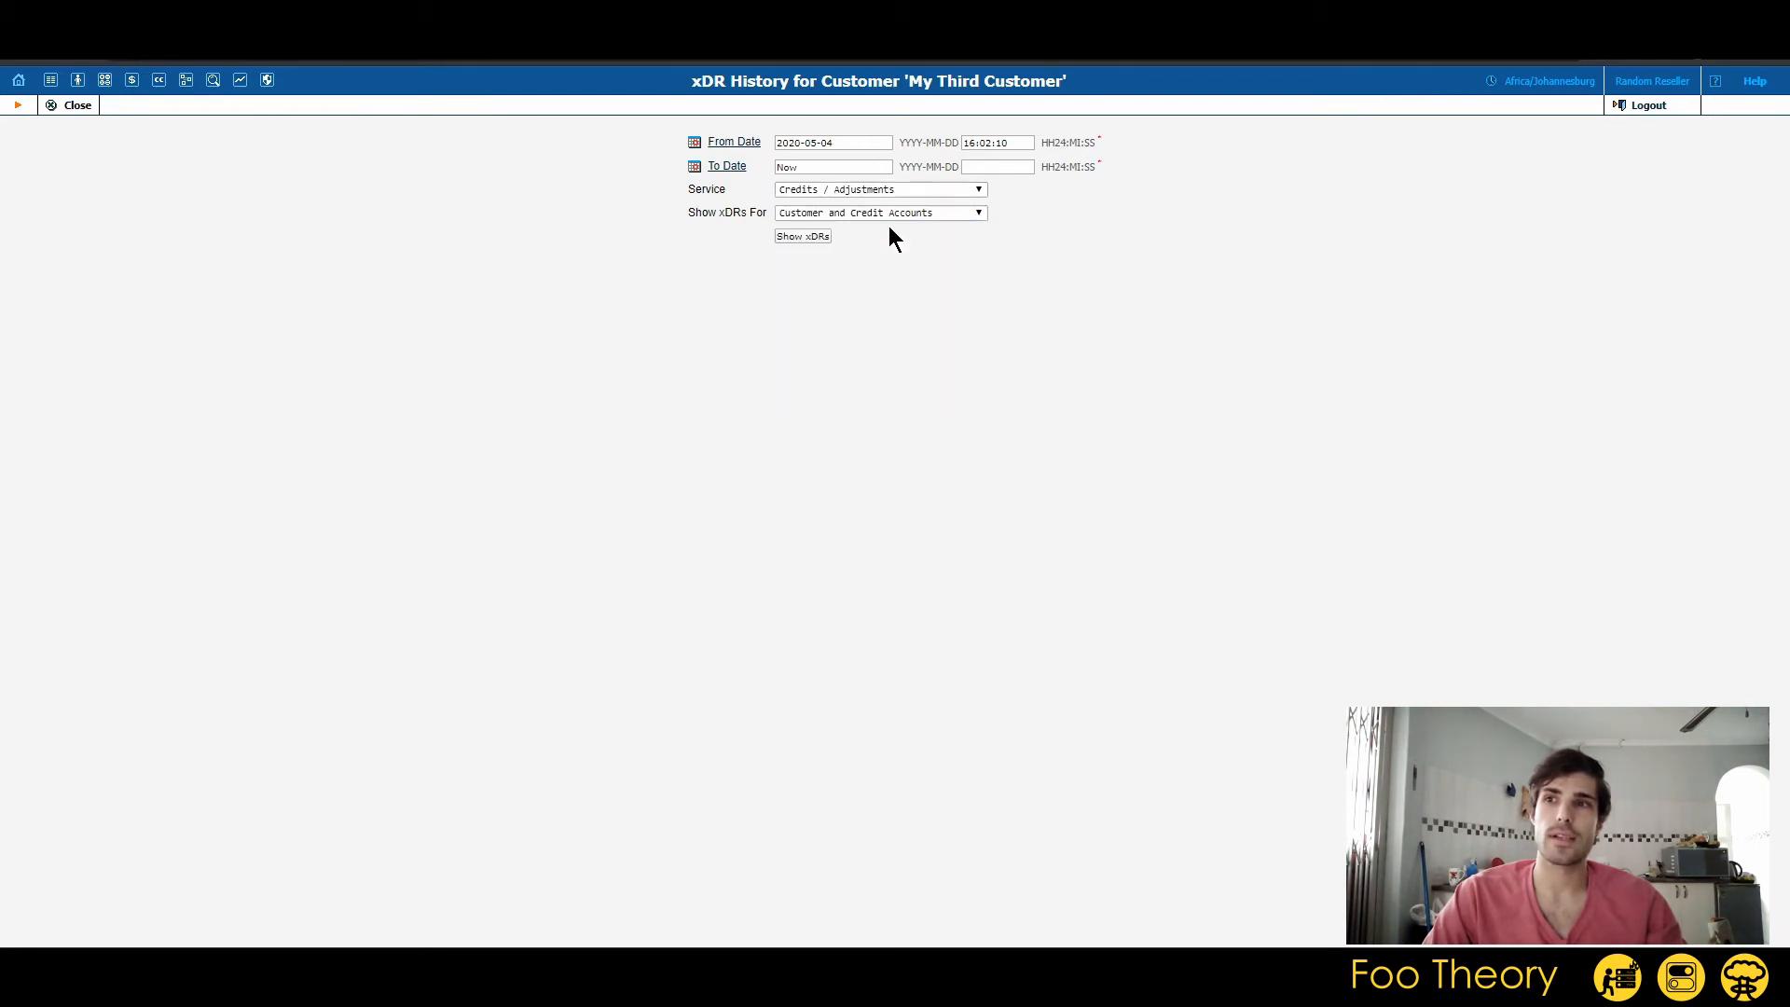
pyautogui.click(803, 237)
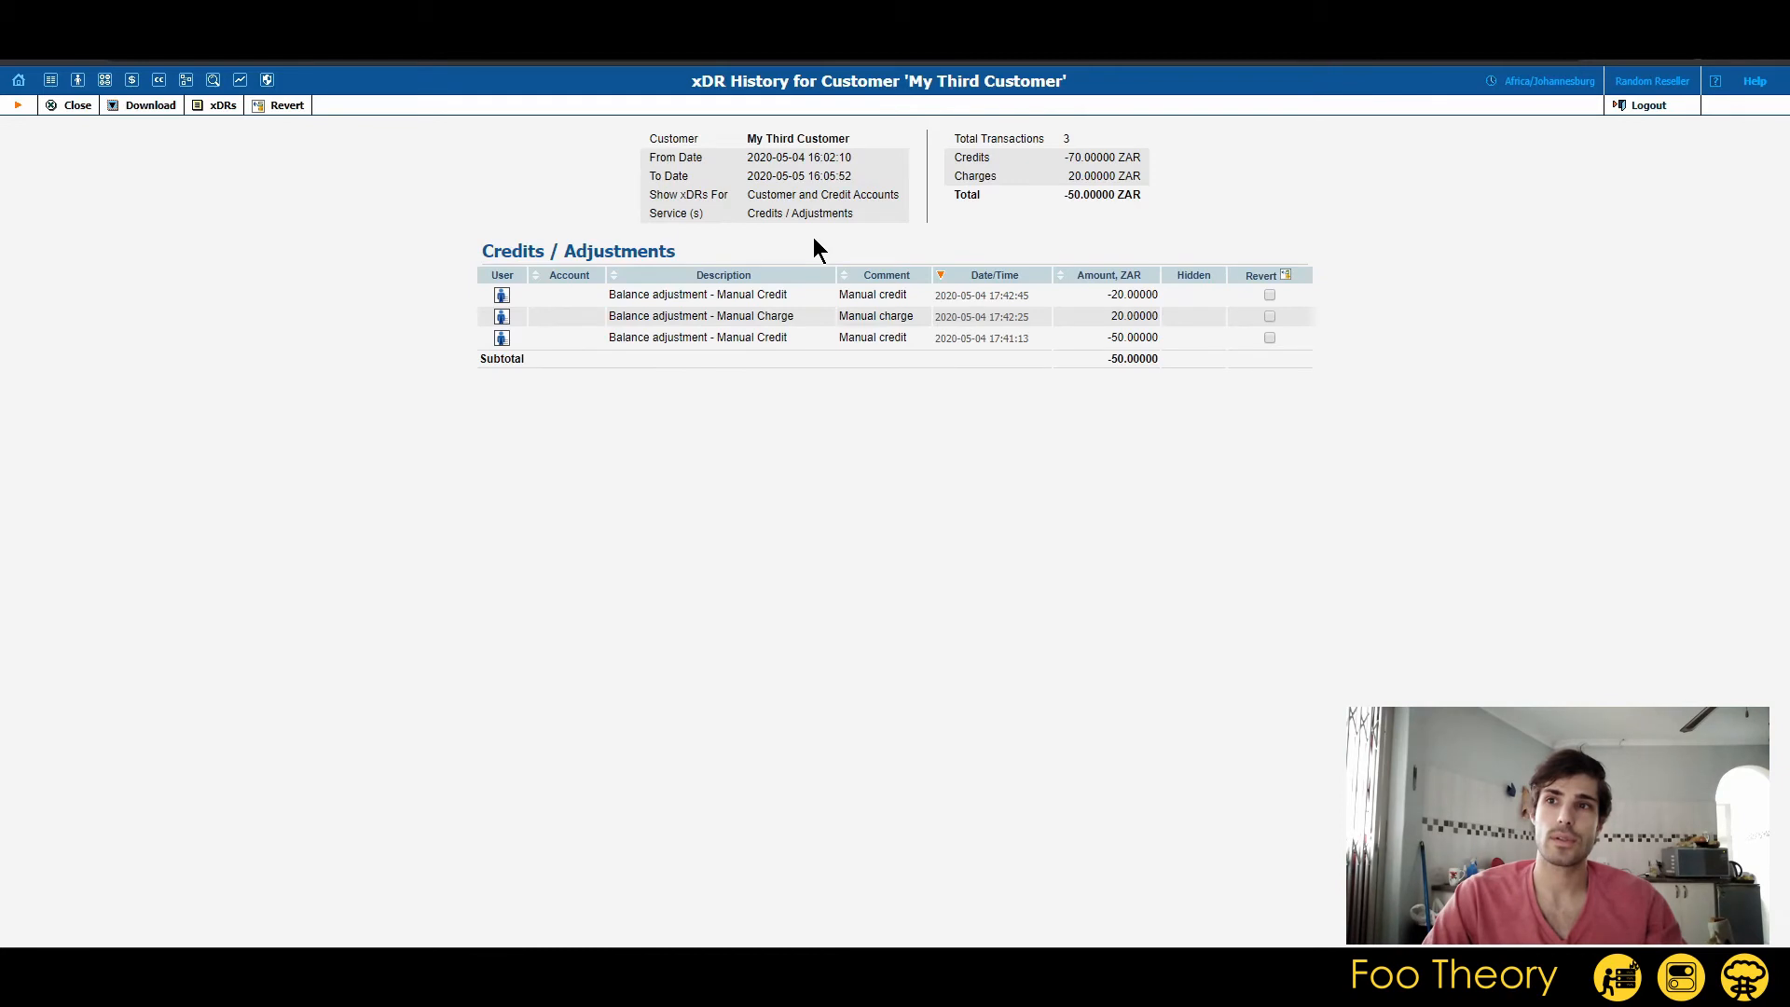
pyautogui.moveTo(609, 294); pyautogui.dragTo(1368, 337)
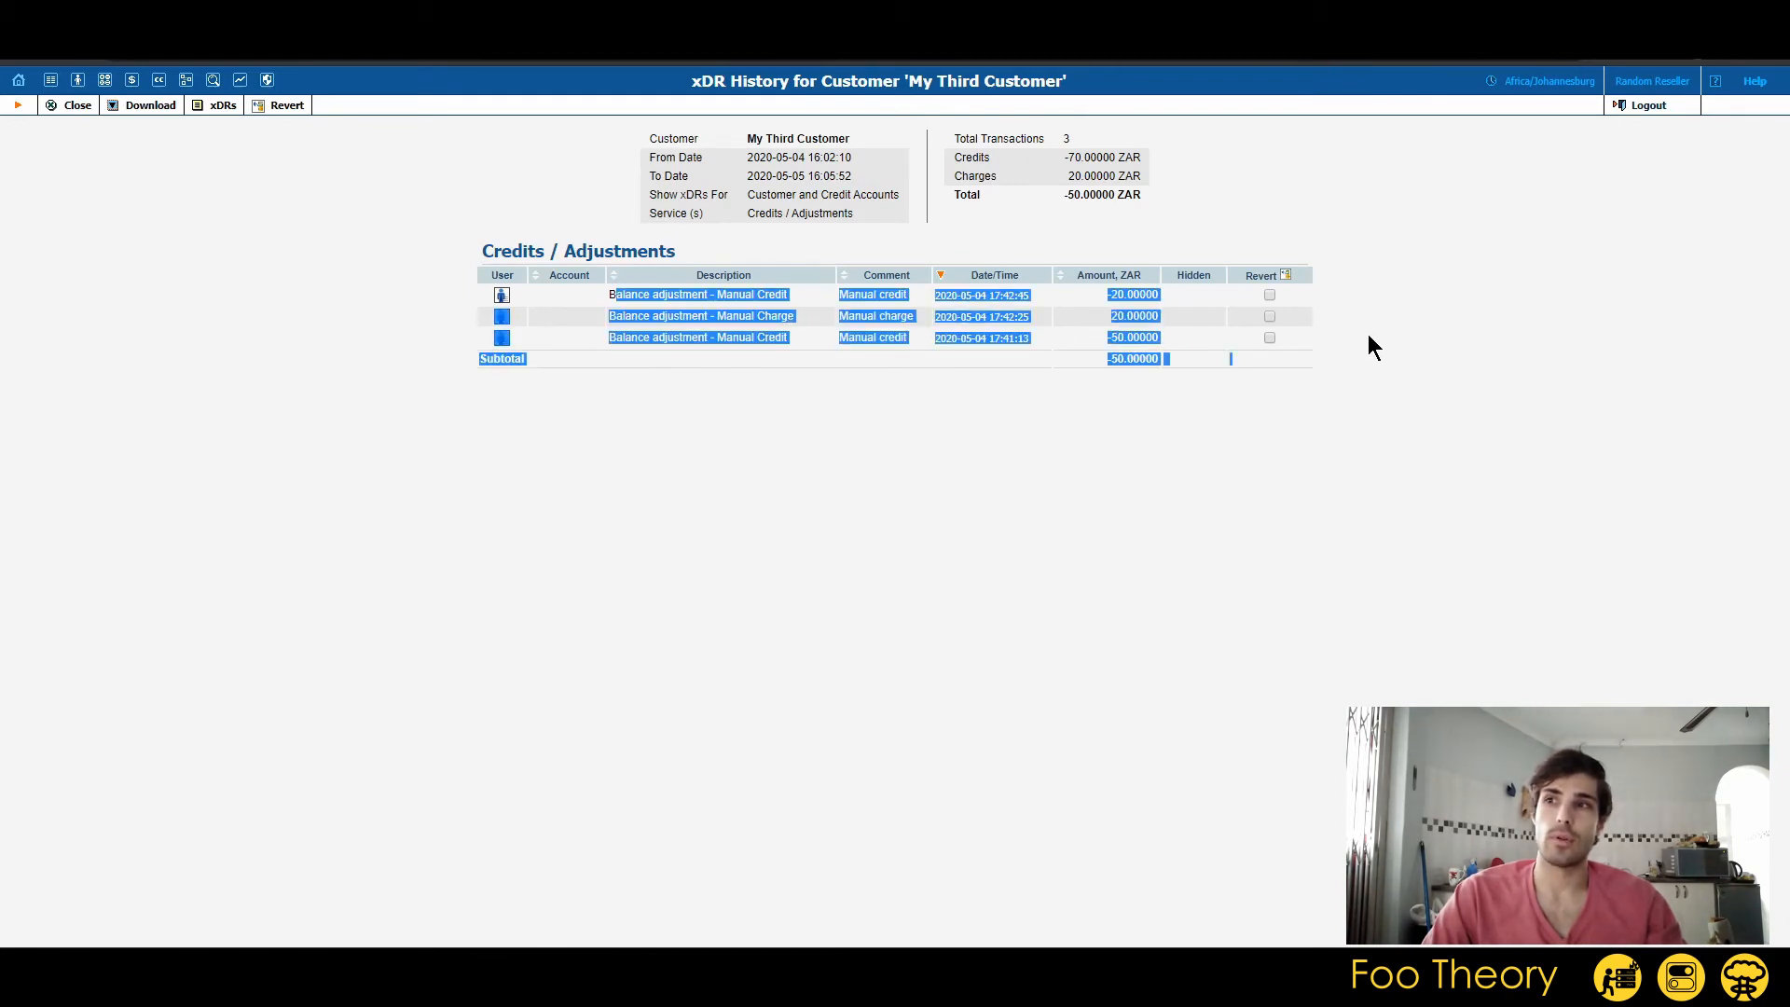
pyautogui.click(1320, 335)
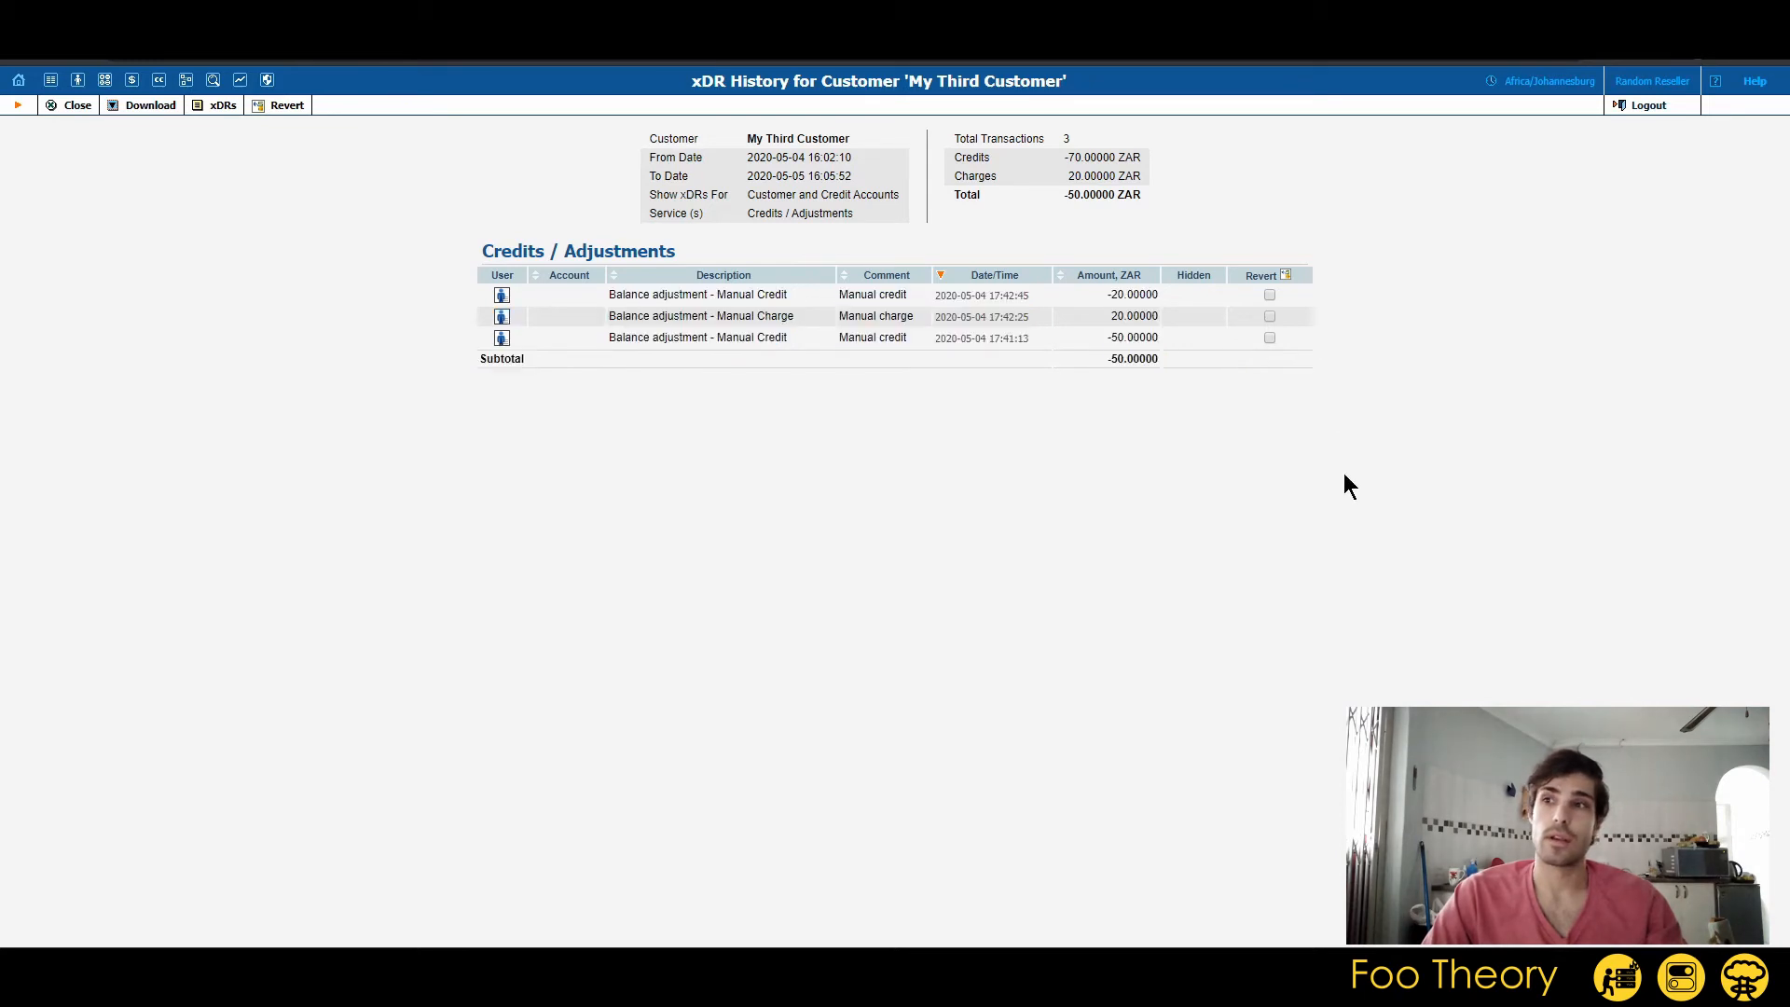
pyautogui.moveTo(846, 297); pyautogui.dragTo(951, 296)
pyautogui.moveTo(841, 337); pyautogui.dragTo(937, 317)
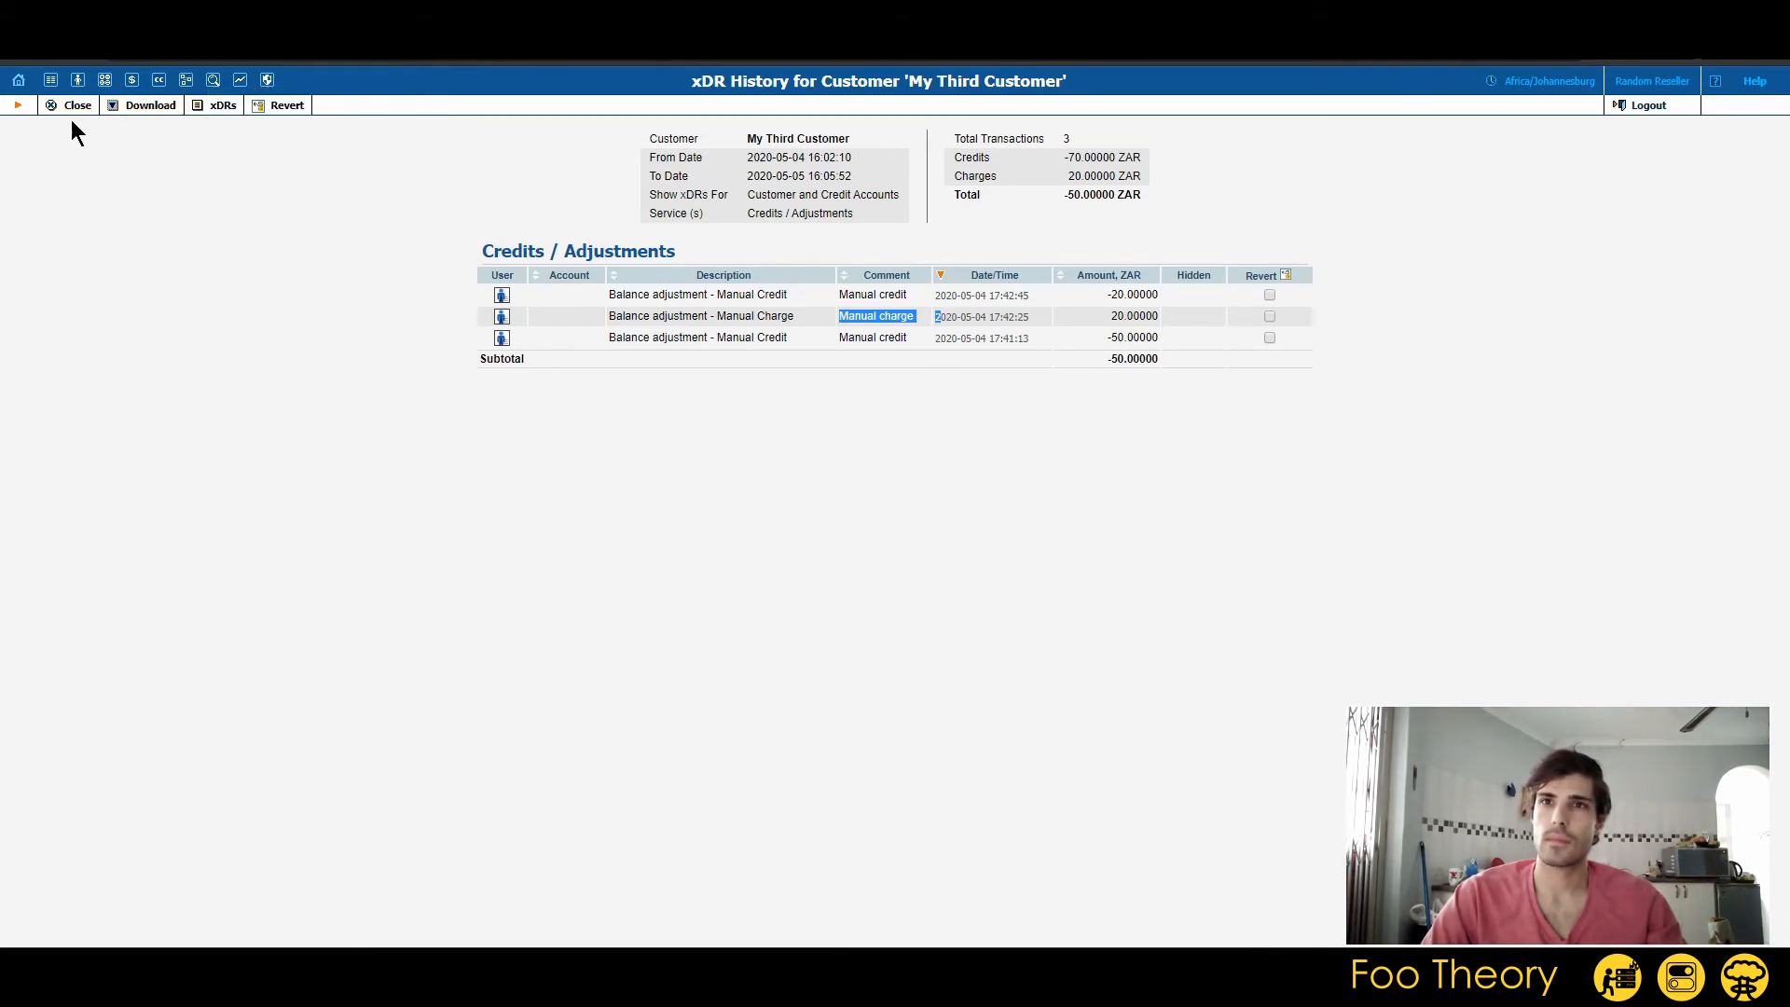
# Rerun the Credits / Adjustments report and inspect the comment and revert option of the 17:42:45 manual credit.
pyautogui.click(227, 110)
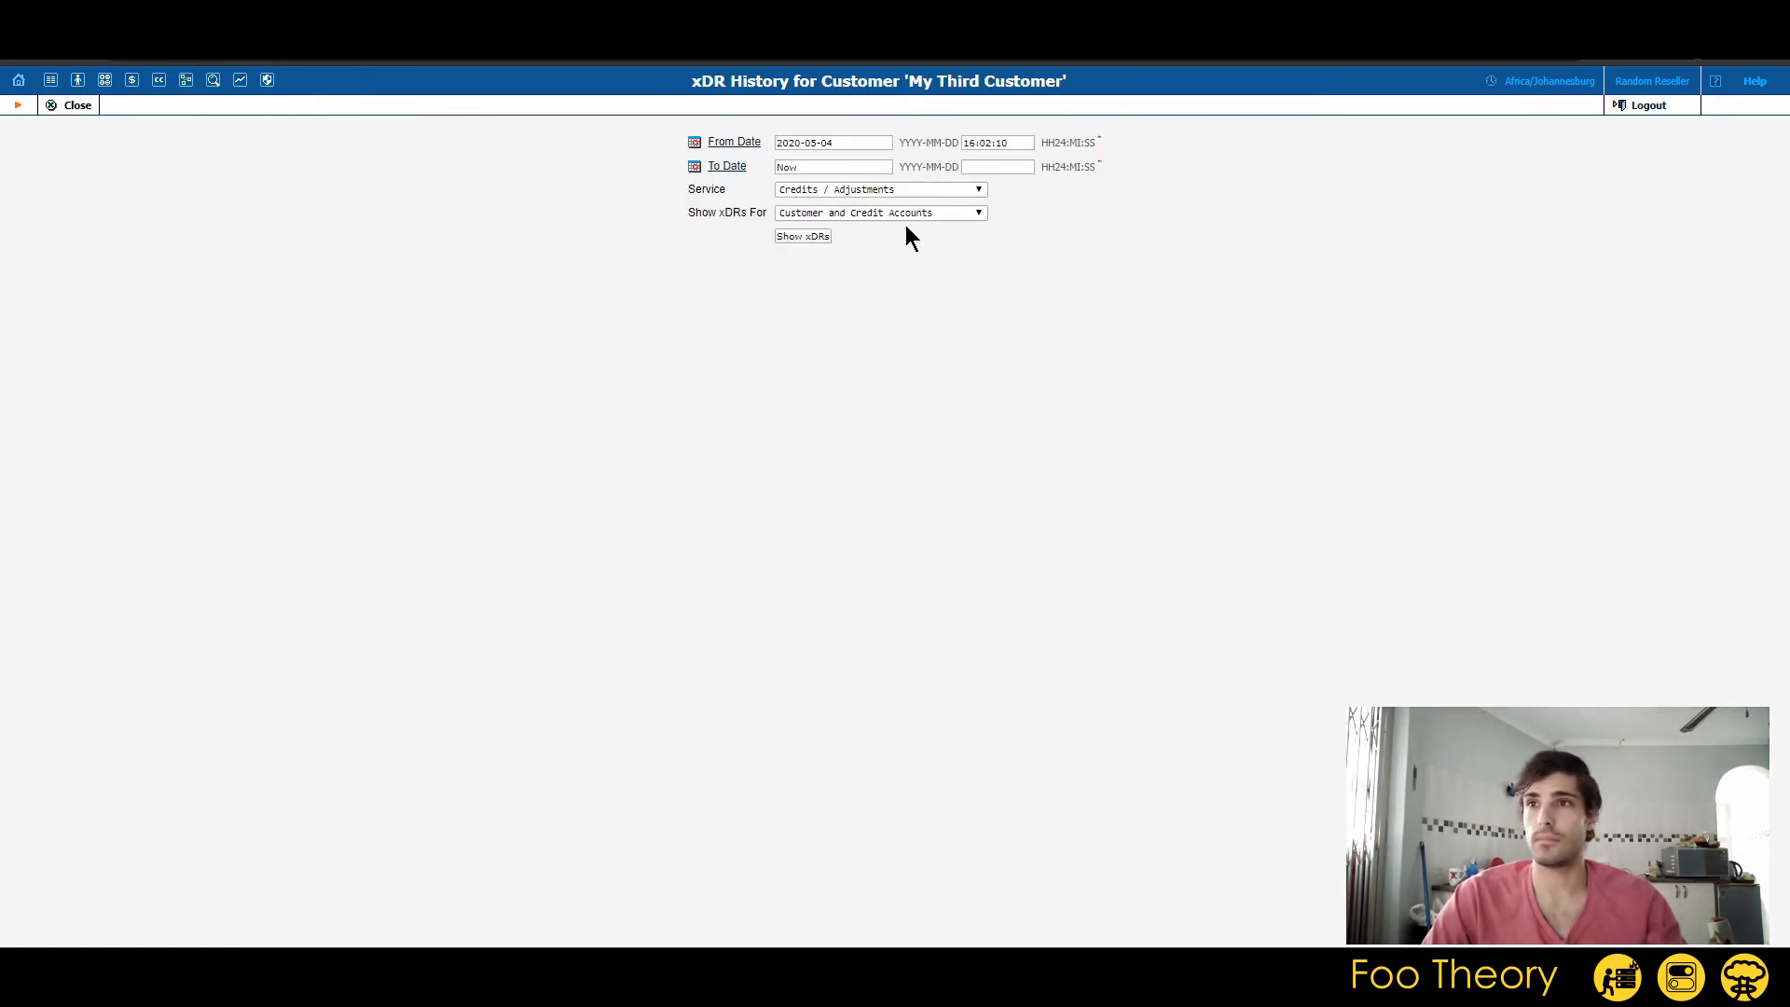
pyautogui.click(808, 237)
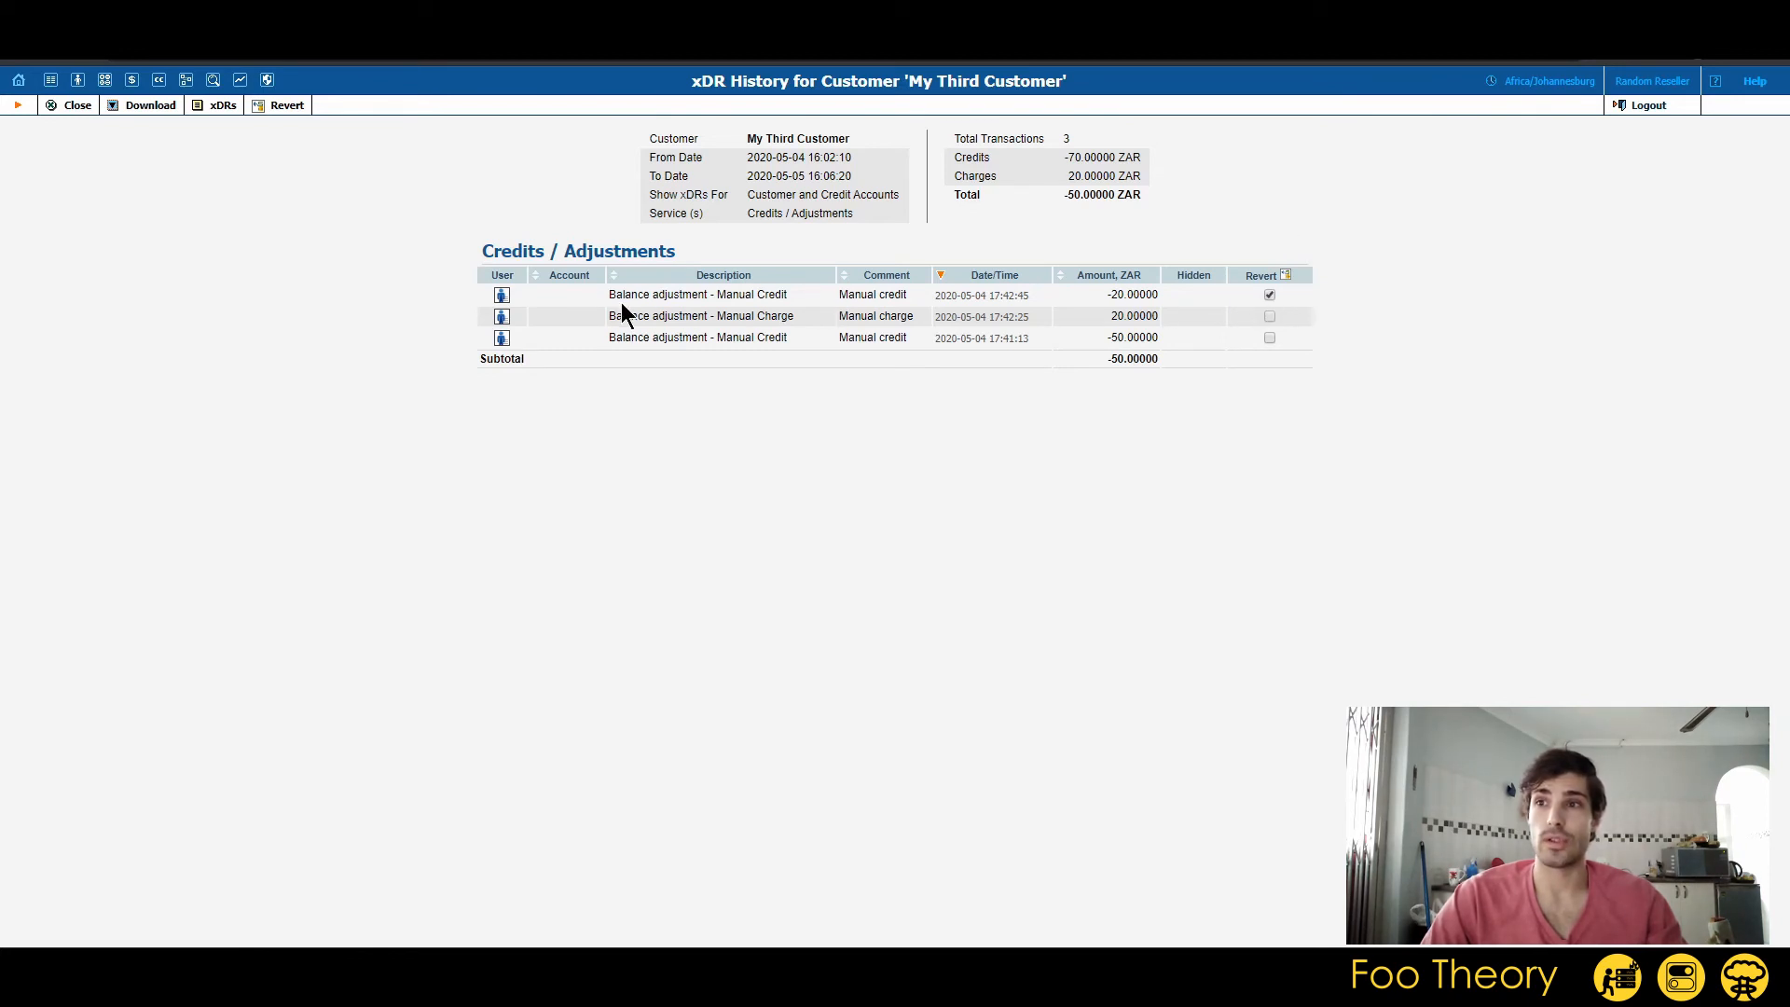
pyautogui.moveTo(839, 294); pyautogui.dragTo(925, 296)
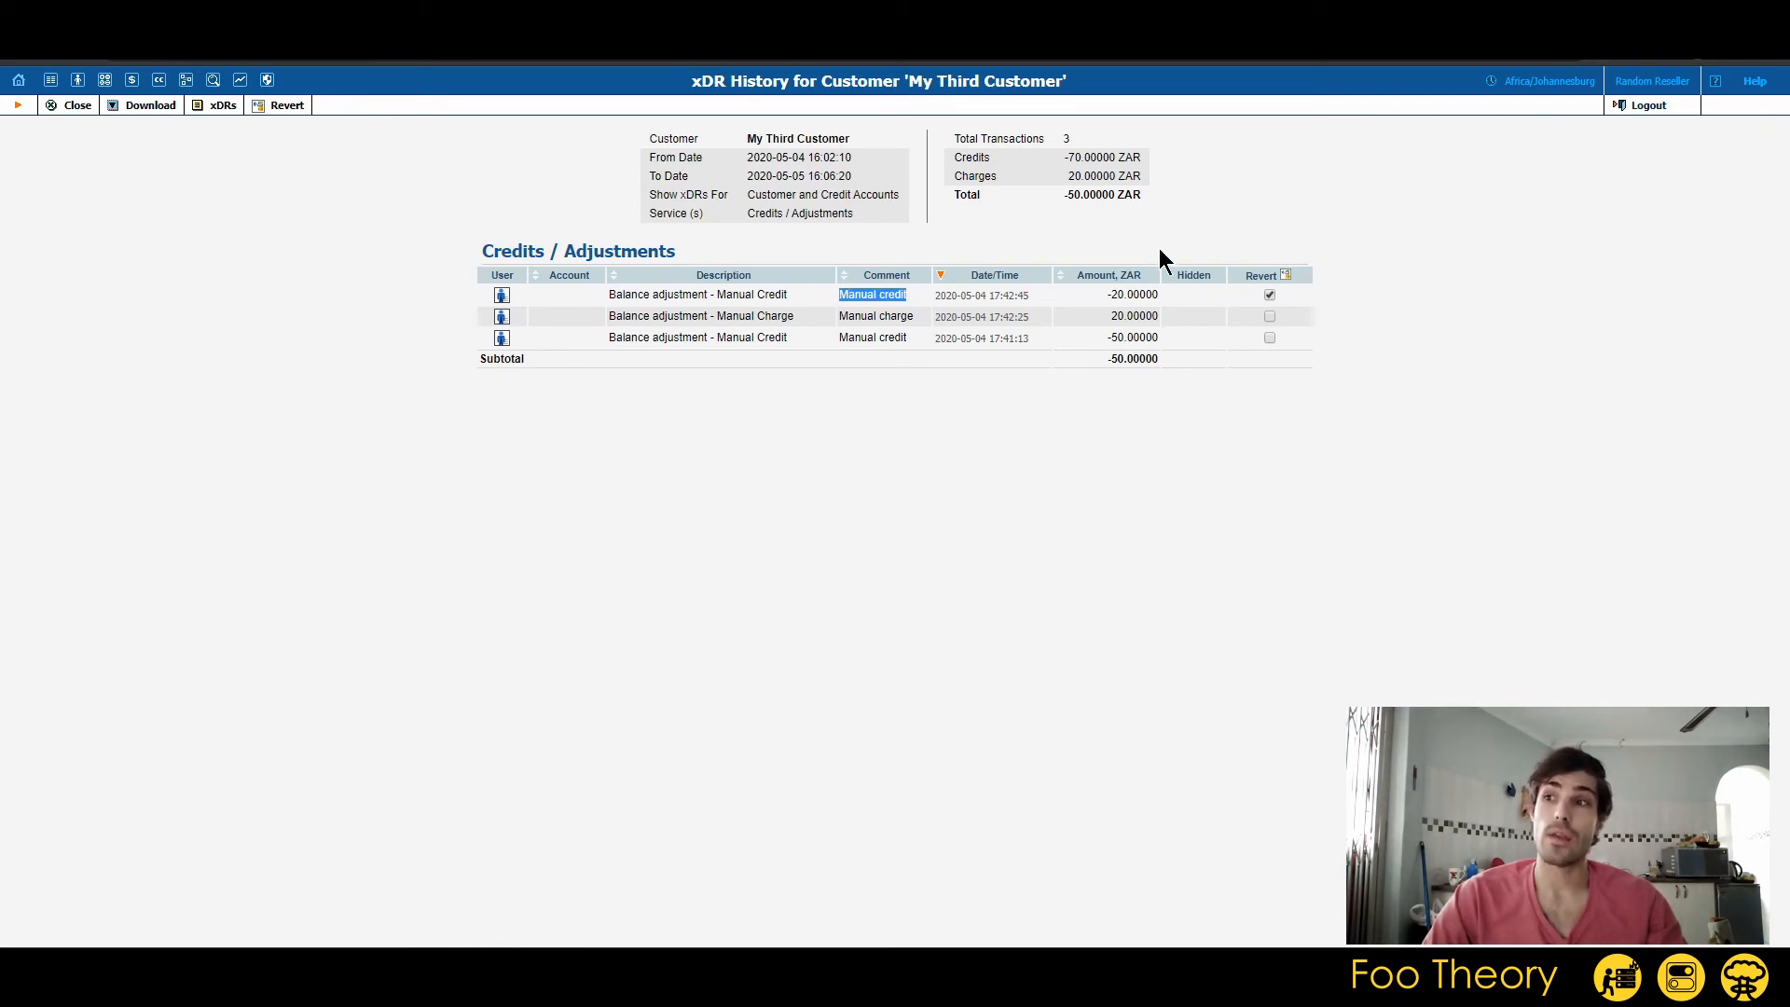
pyautogui.click(1269, 295)
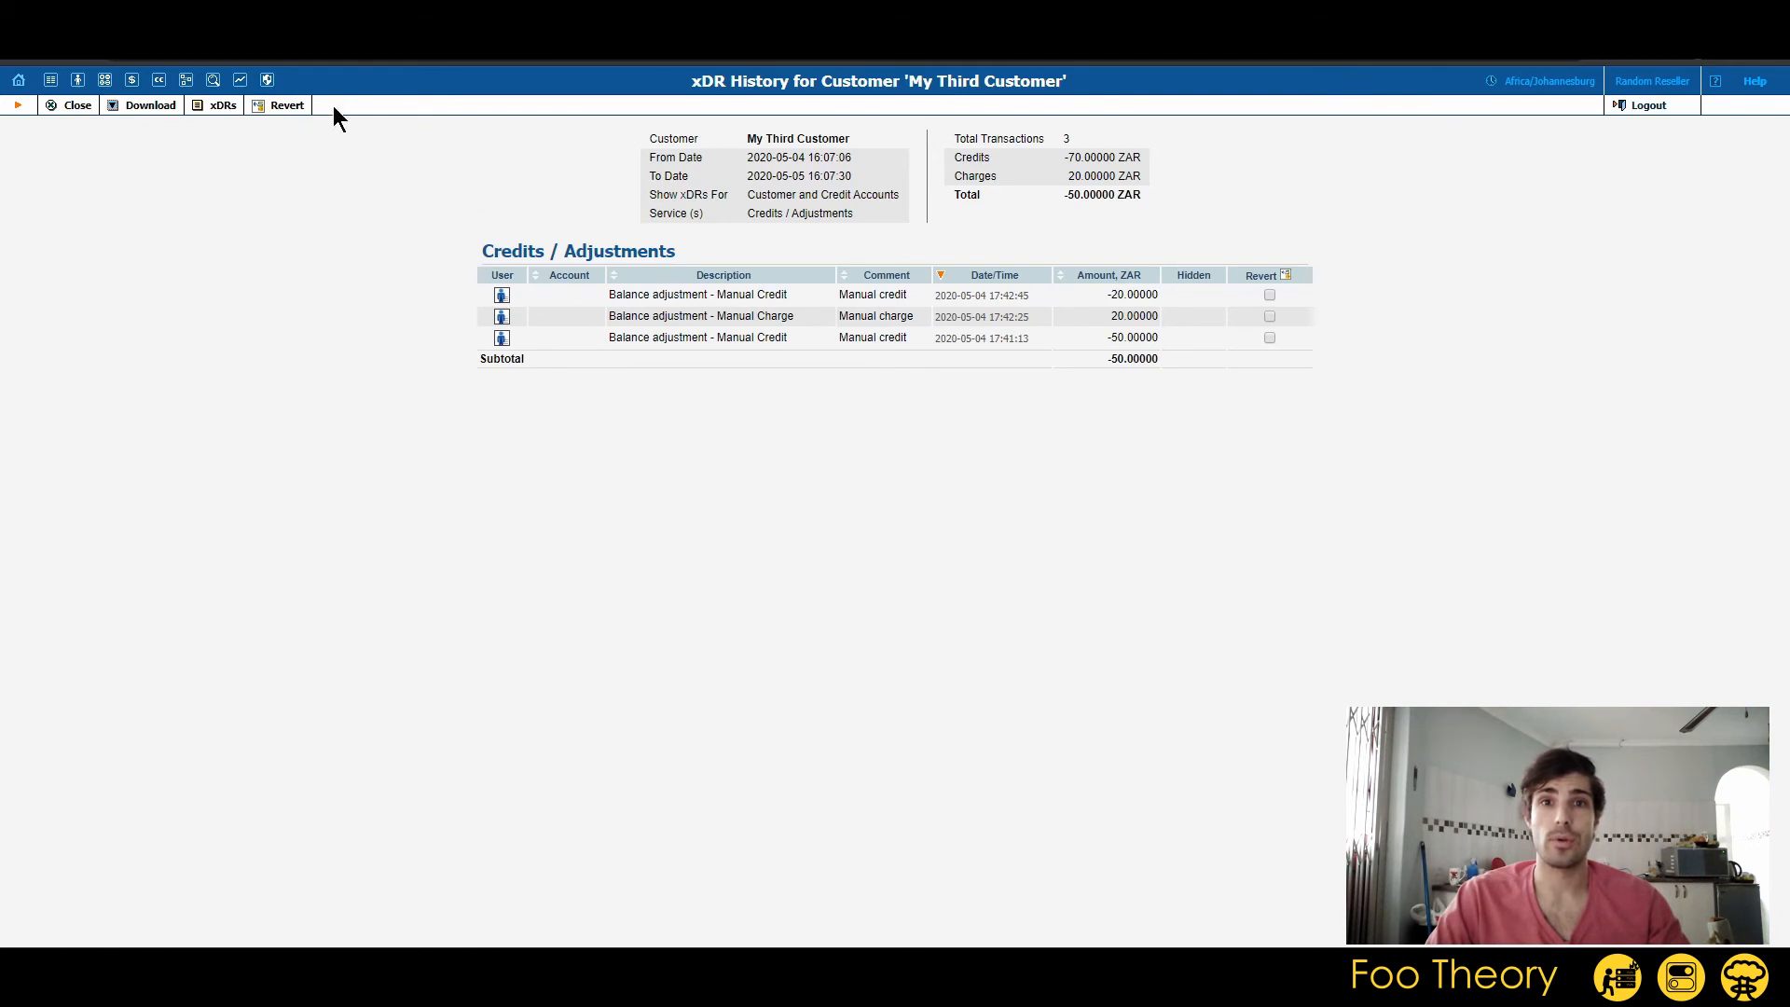
# Return to the xDR filter form and show the customer's records for all services.
pyautogui.click(224, 105)
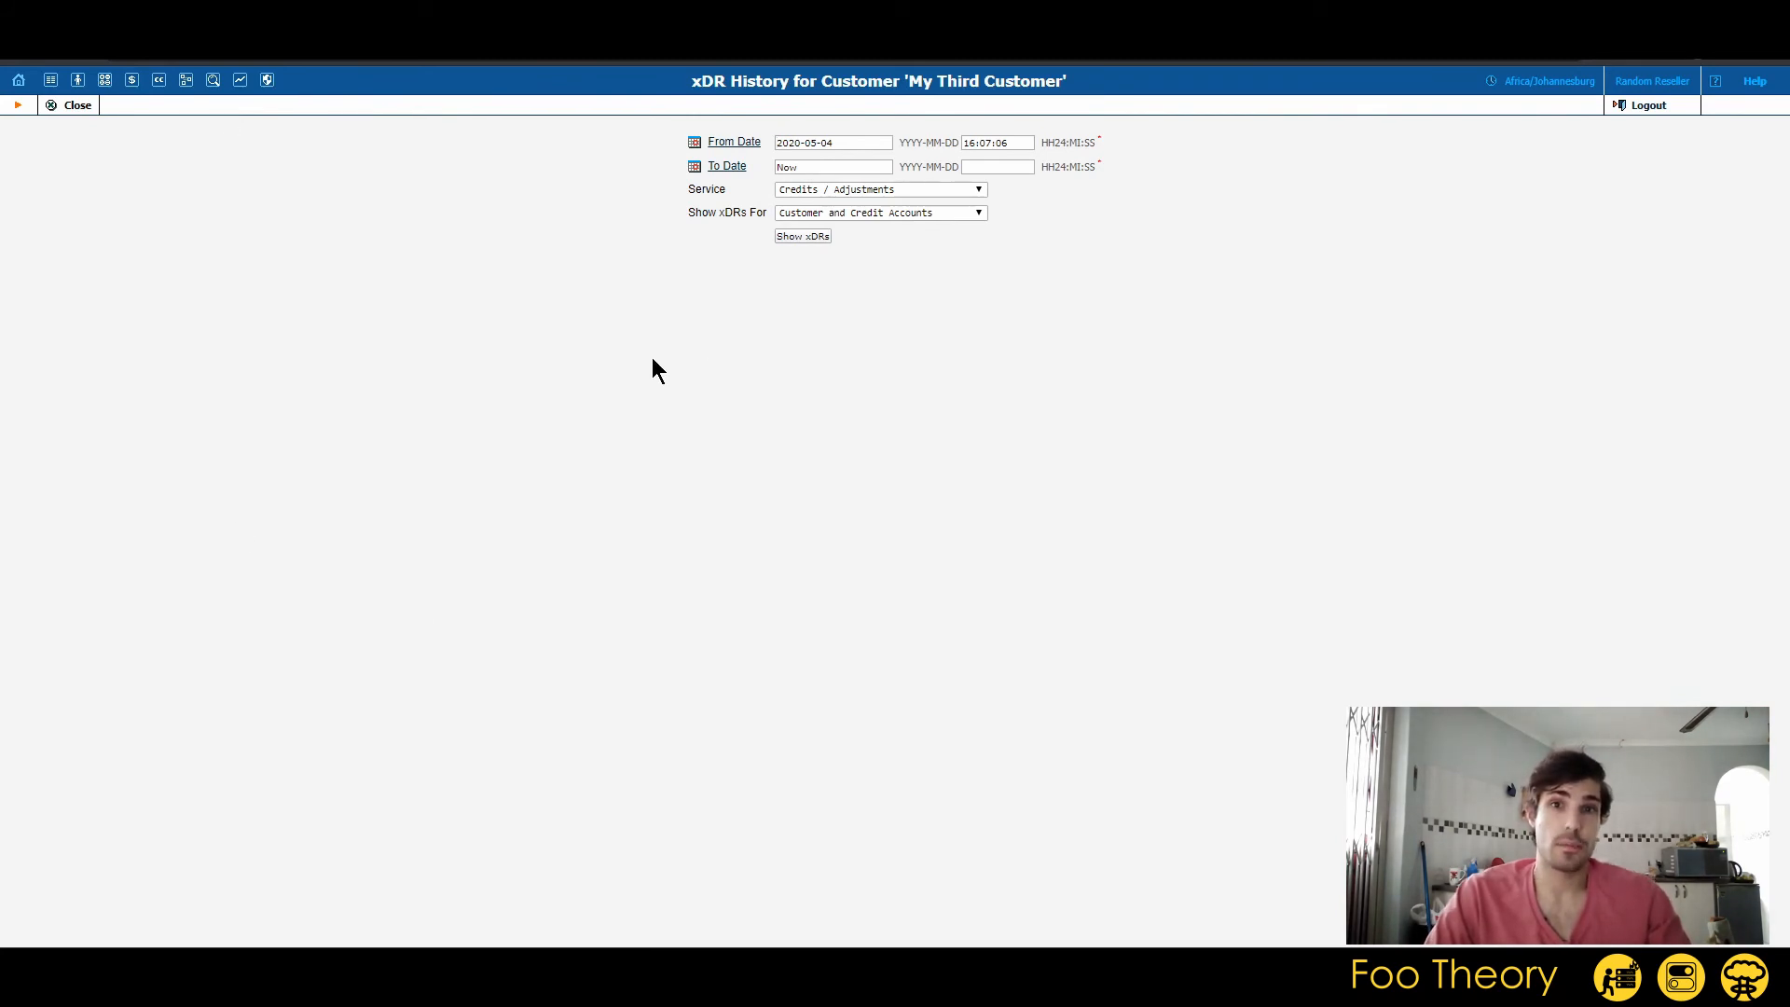
pyautogui.click(807, 186)
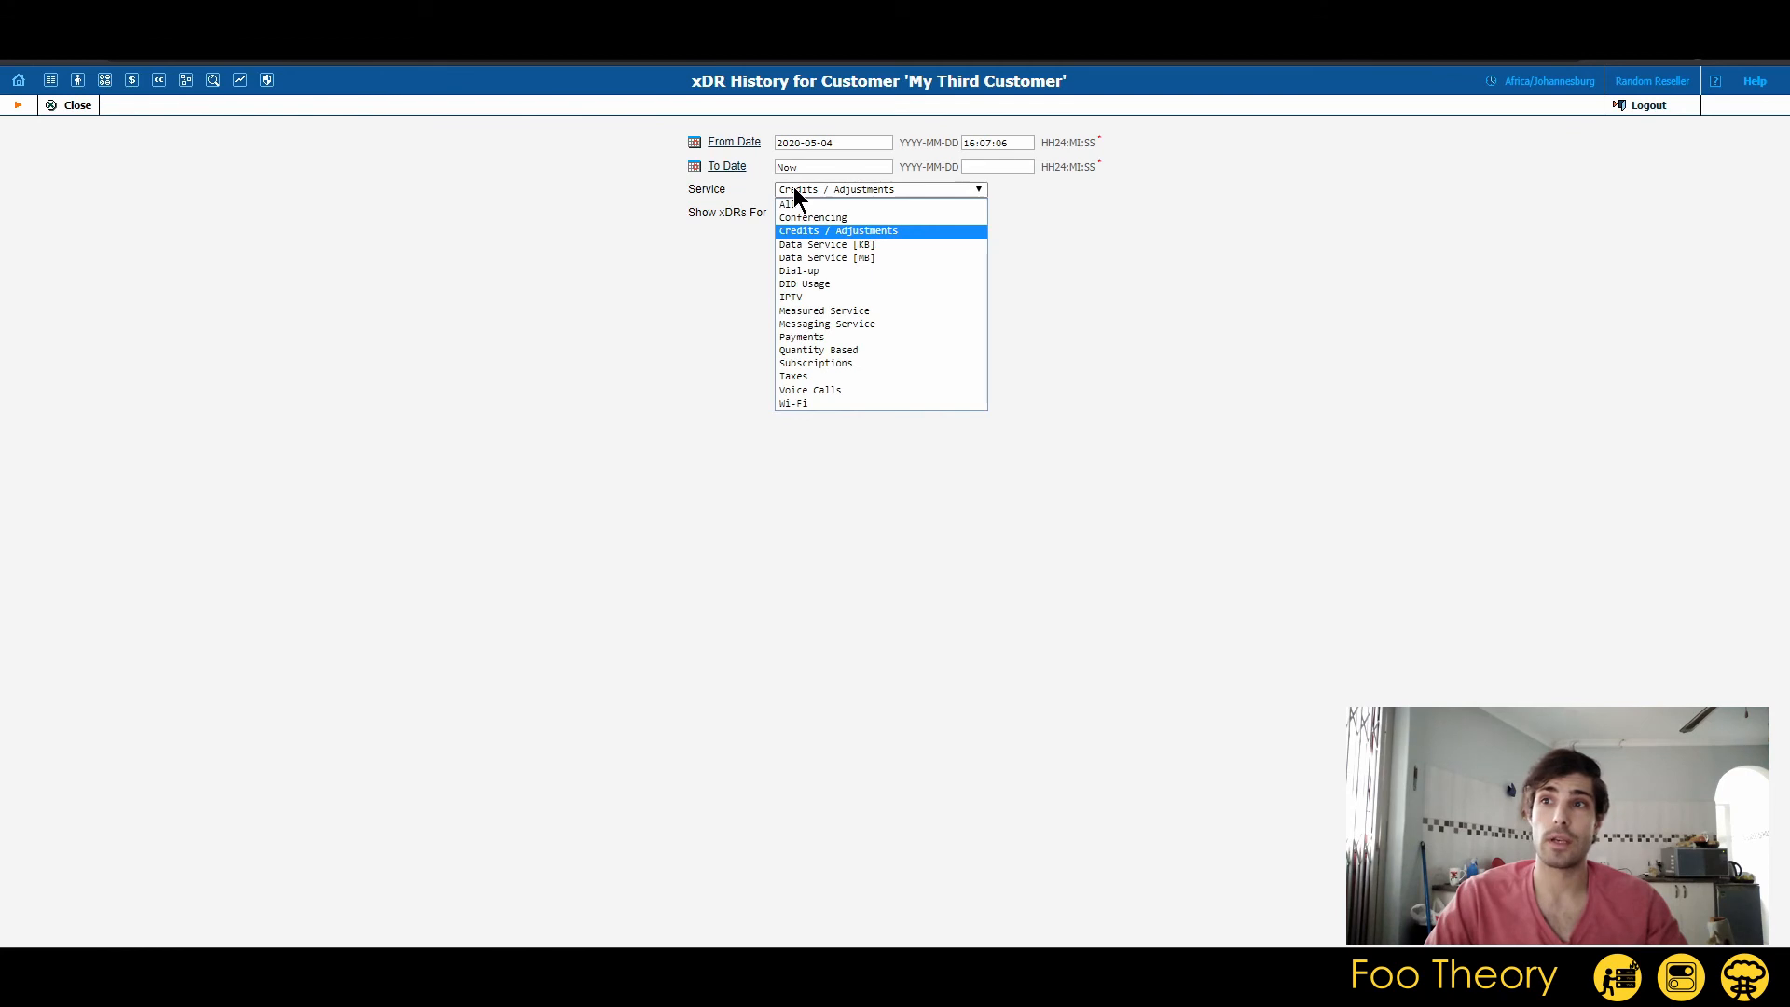
pyautogui.click(877, 205)
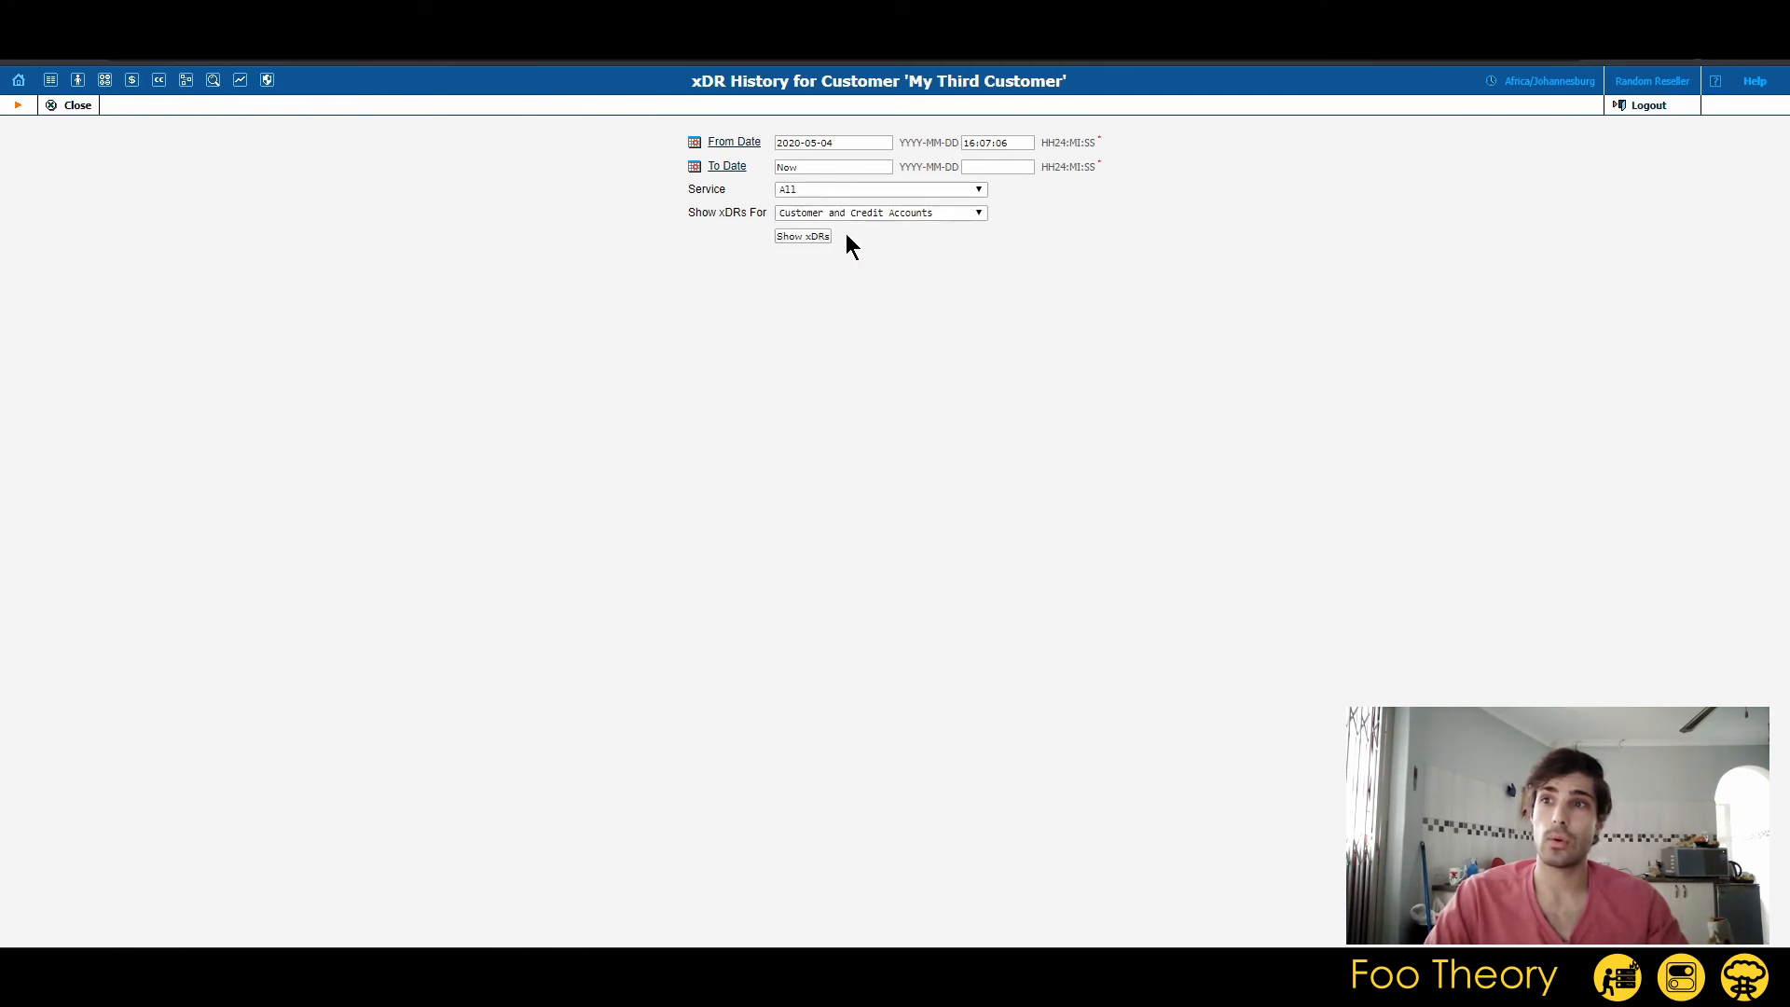
pyautogui.click(803, 236)
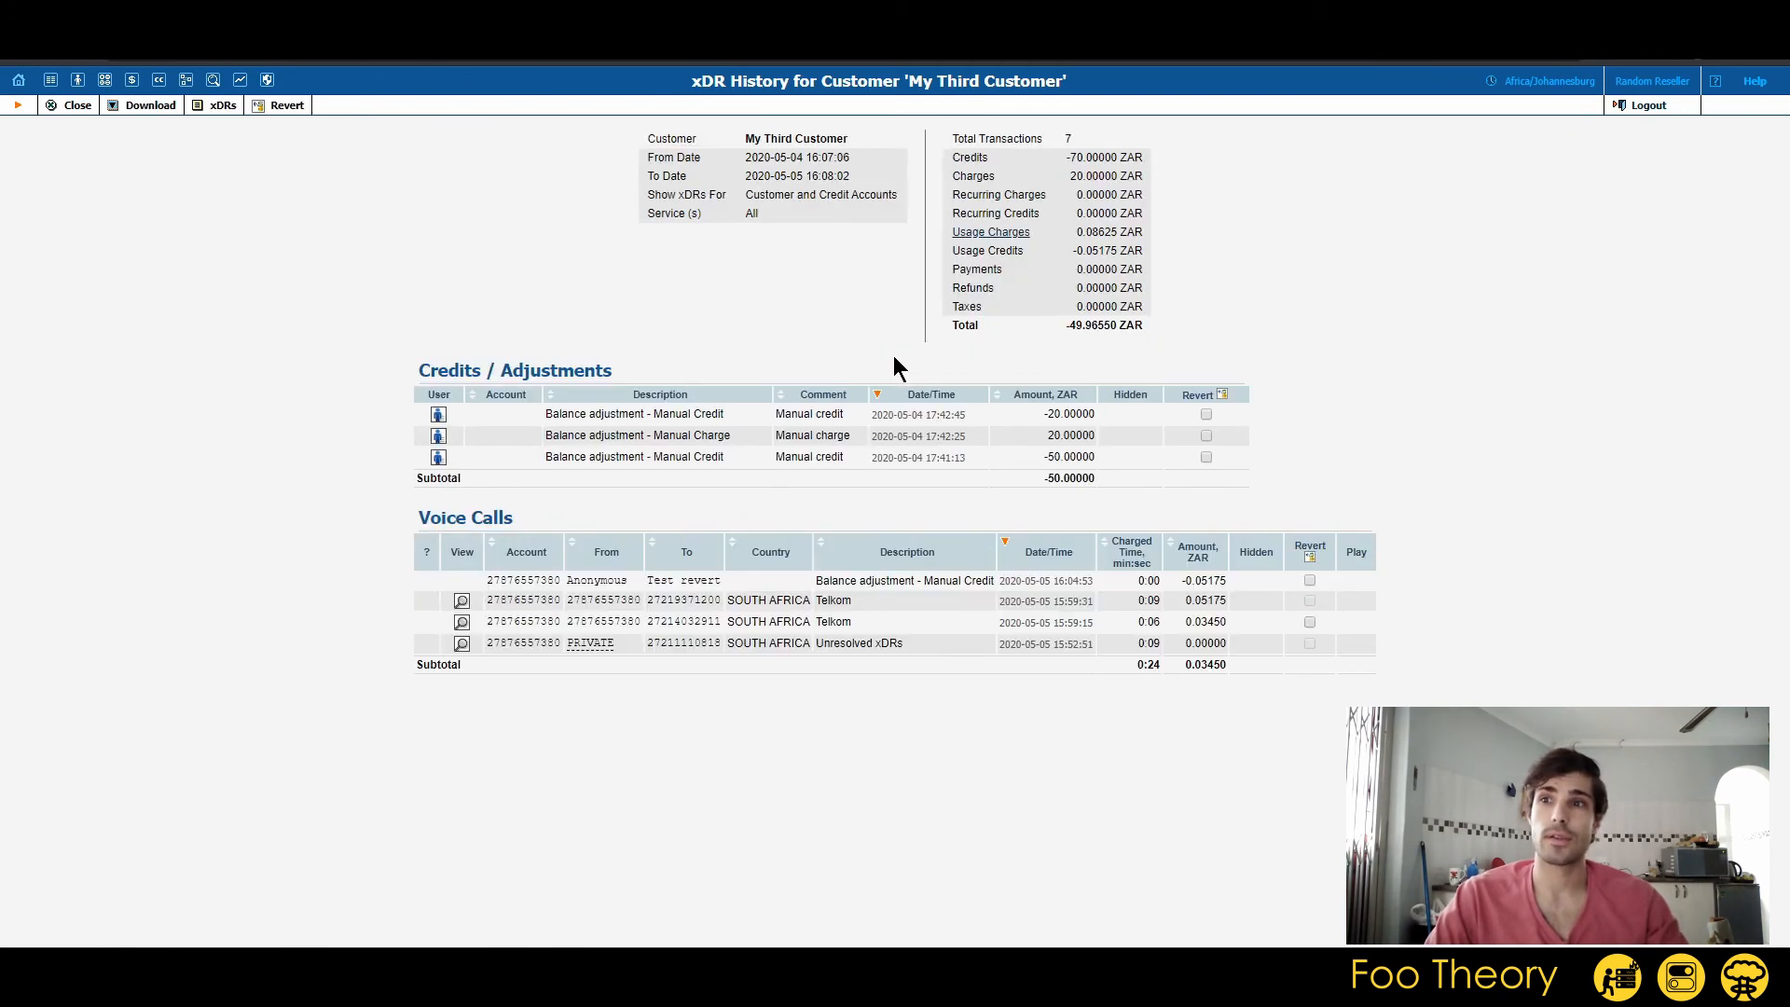
# Review the manual adjustments and the "Test revert" voice call entry, and expand the Usage Charges breakdown by service.
pyautogui.moveTo(552, 414); pyautogui.dragTo(1277, 461)
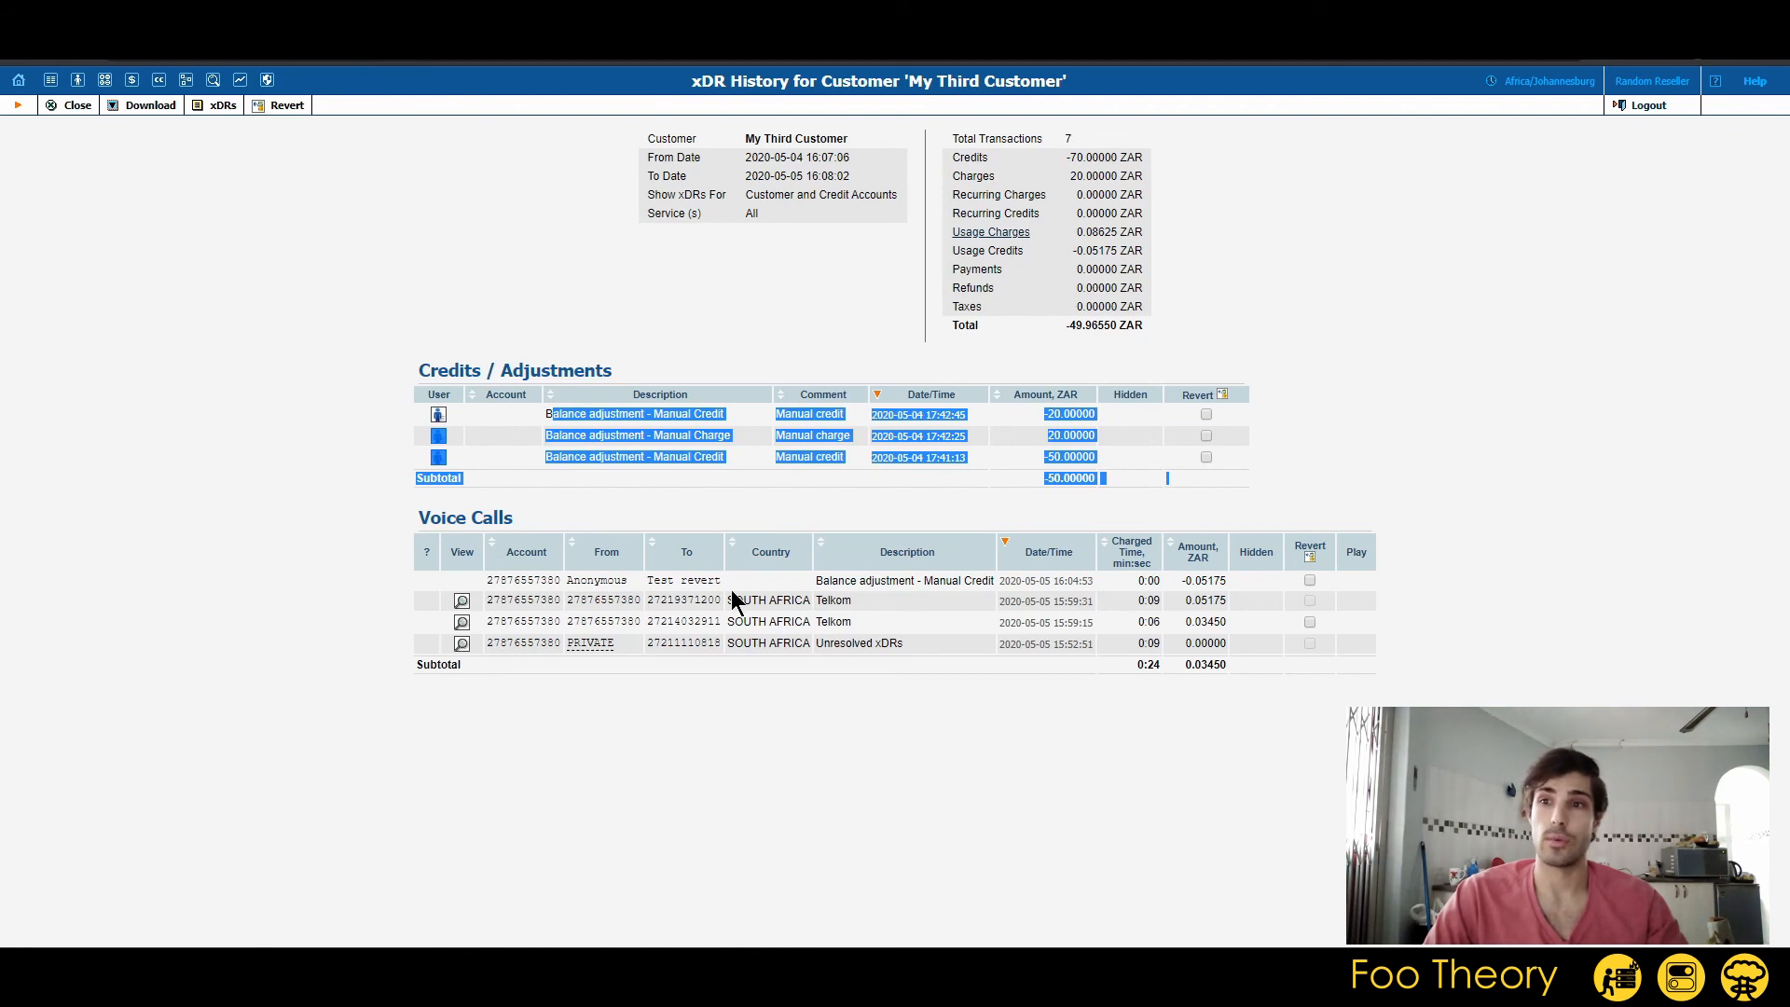
pyautogui.moveTo(486, 580); pyautogui.dragTo(1369, 574)
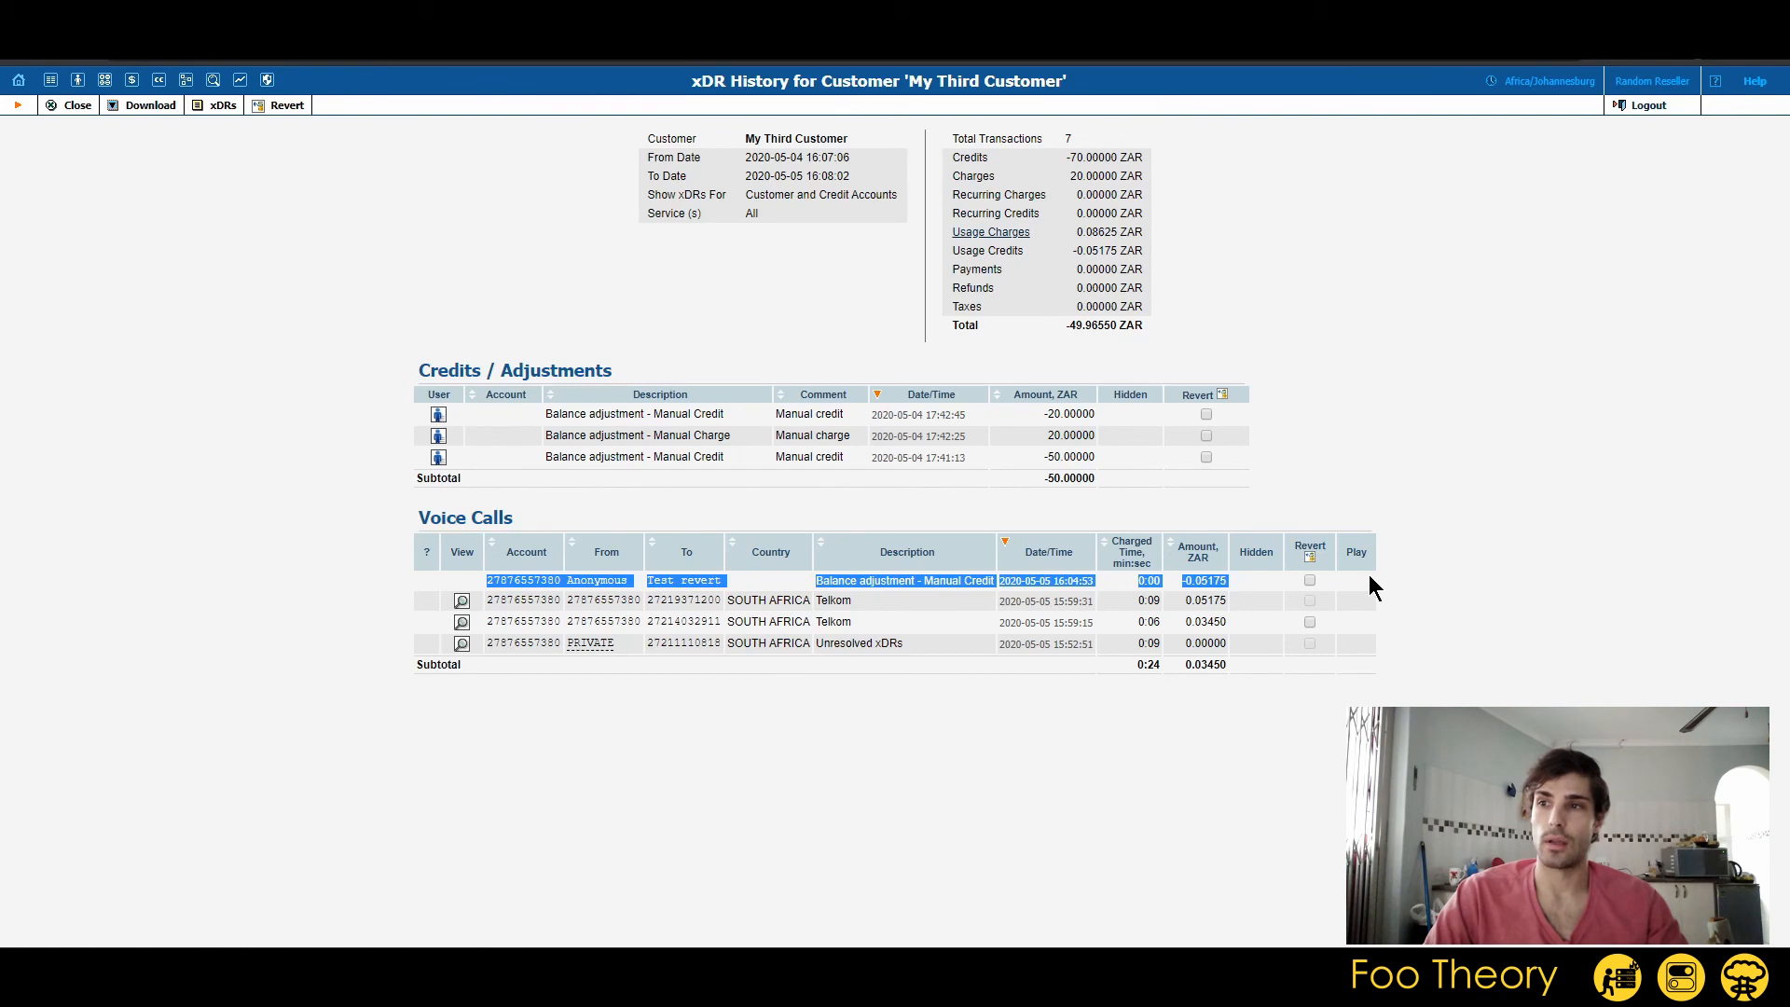
pyautogui.click(1445, 573)
pyautogui.doubleClick(1211, 584)
pyautogui.click(1231, 591)
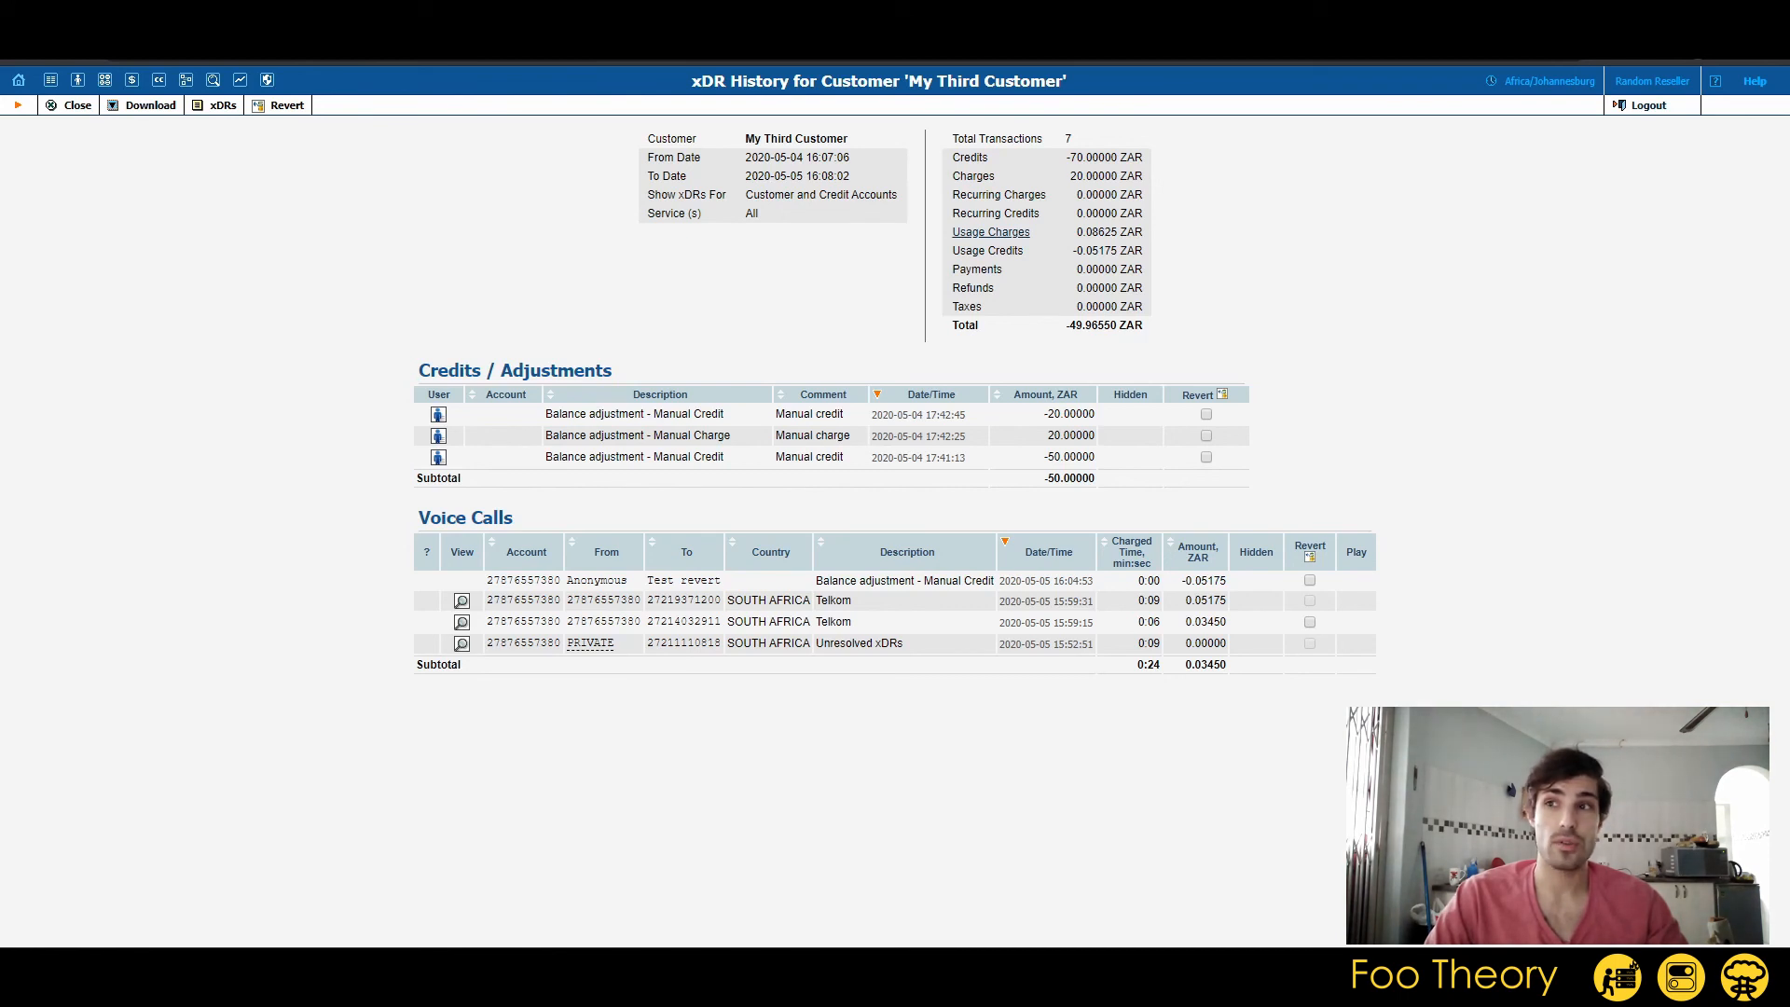
pyautogui.click(998, 233)
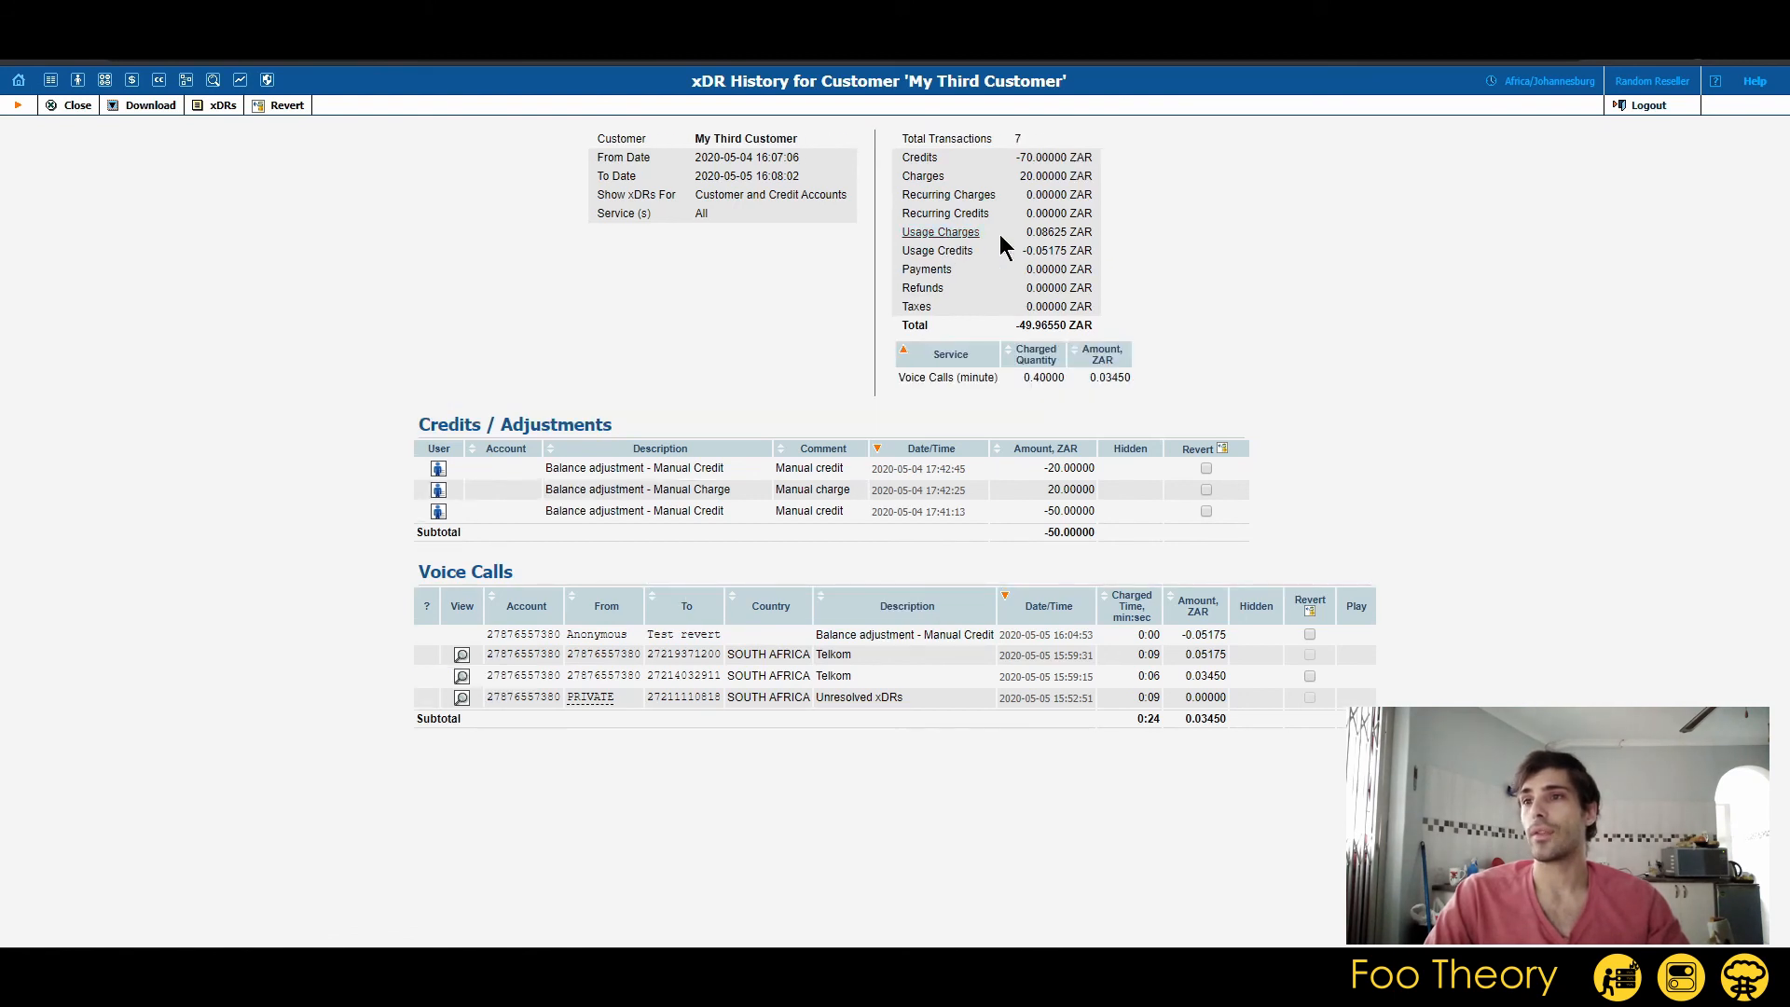
pyautogui.moveTo(906, 377); pyautogui.dragTo(1148, 393)
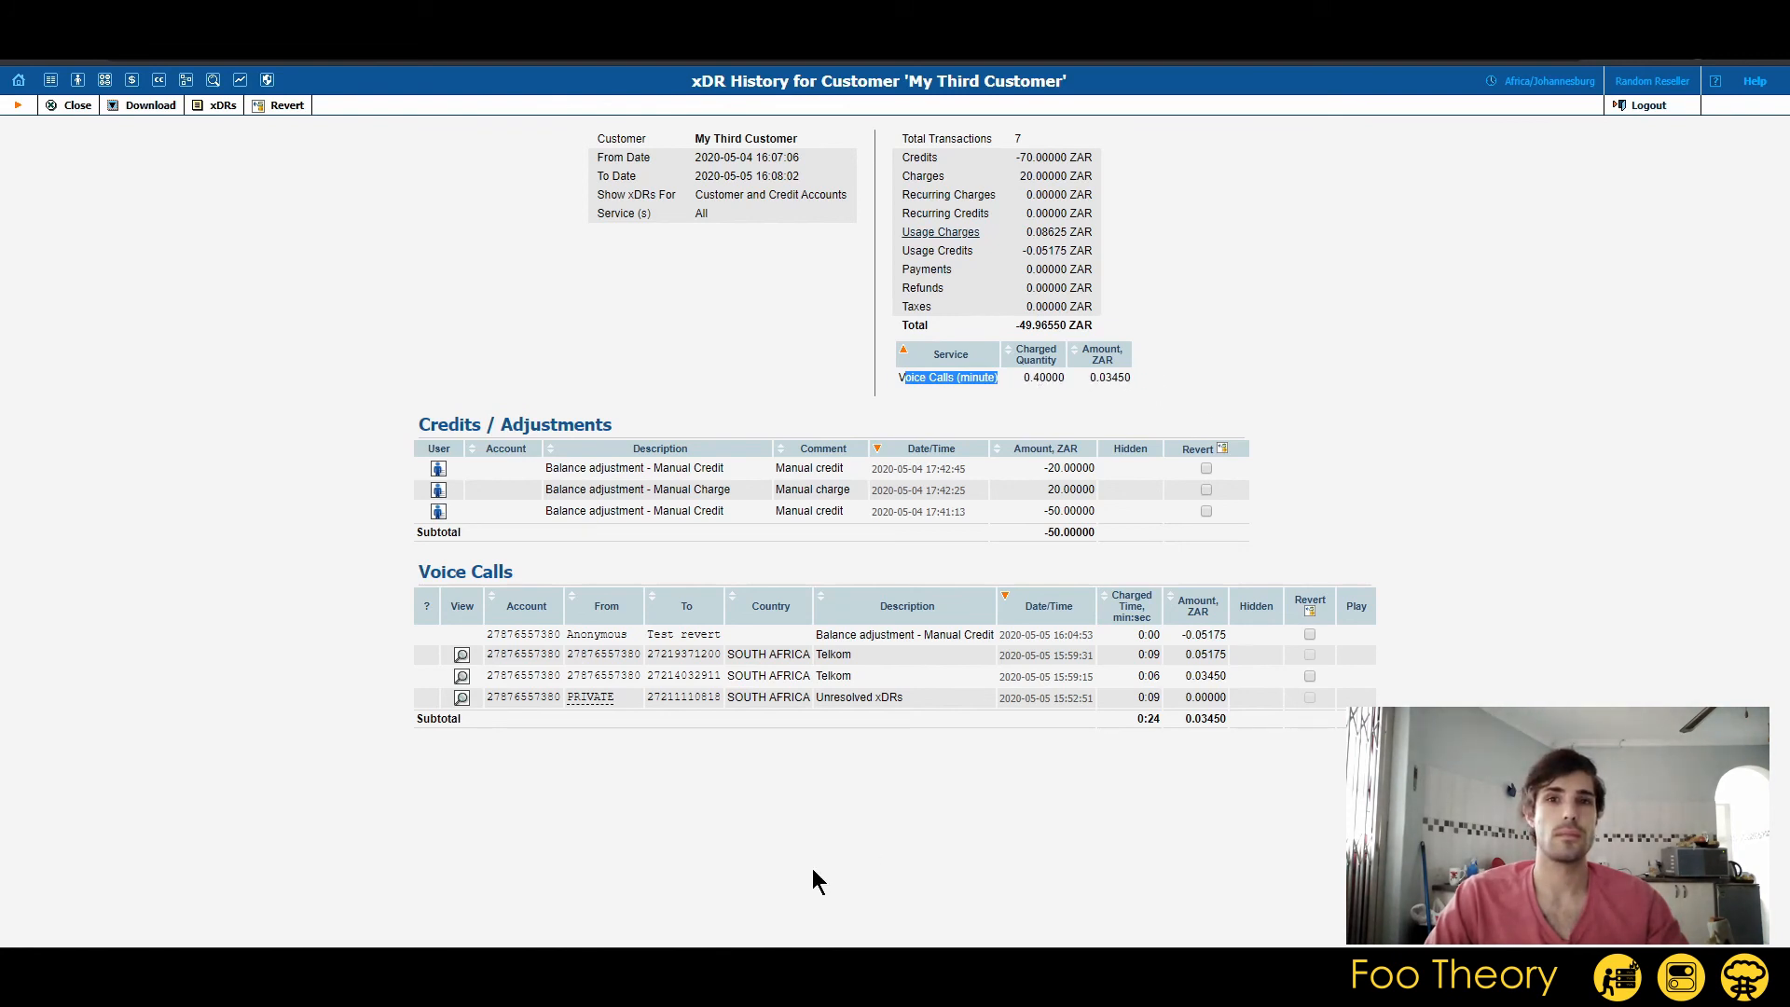